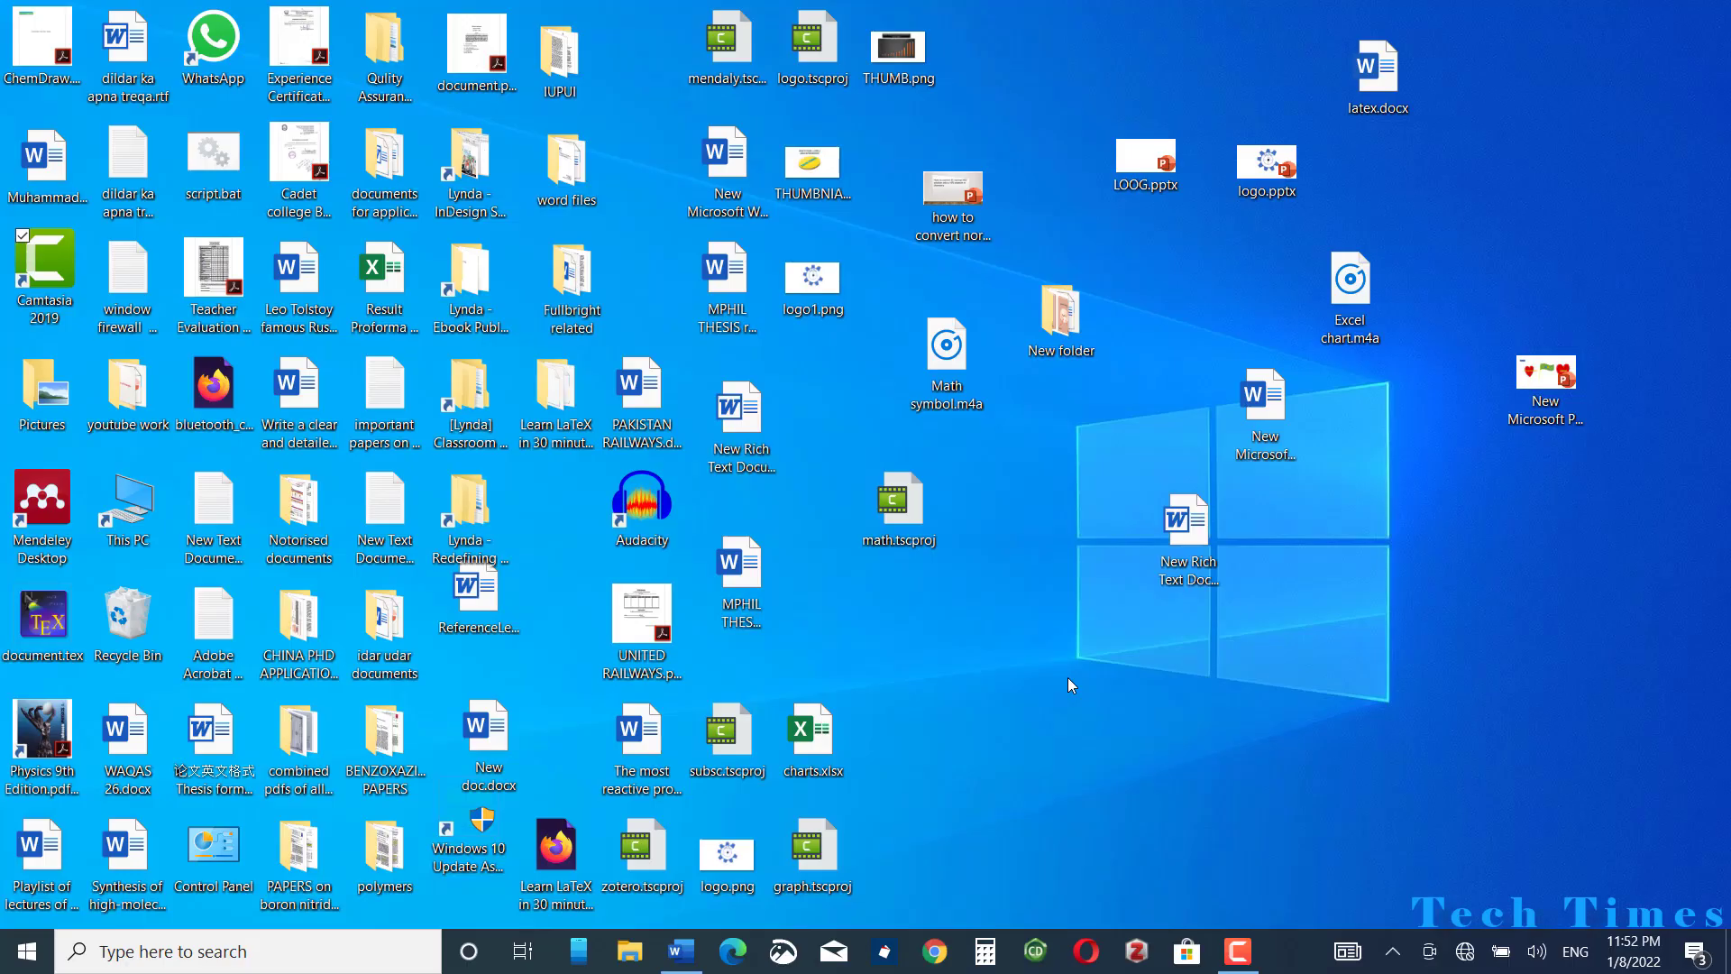
Bring the Word document back on screen and type 01 under S.NO, followed by a Tab.
left_click(678, 955)
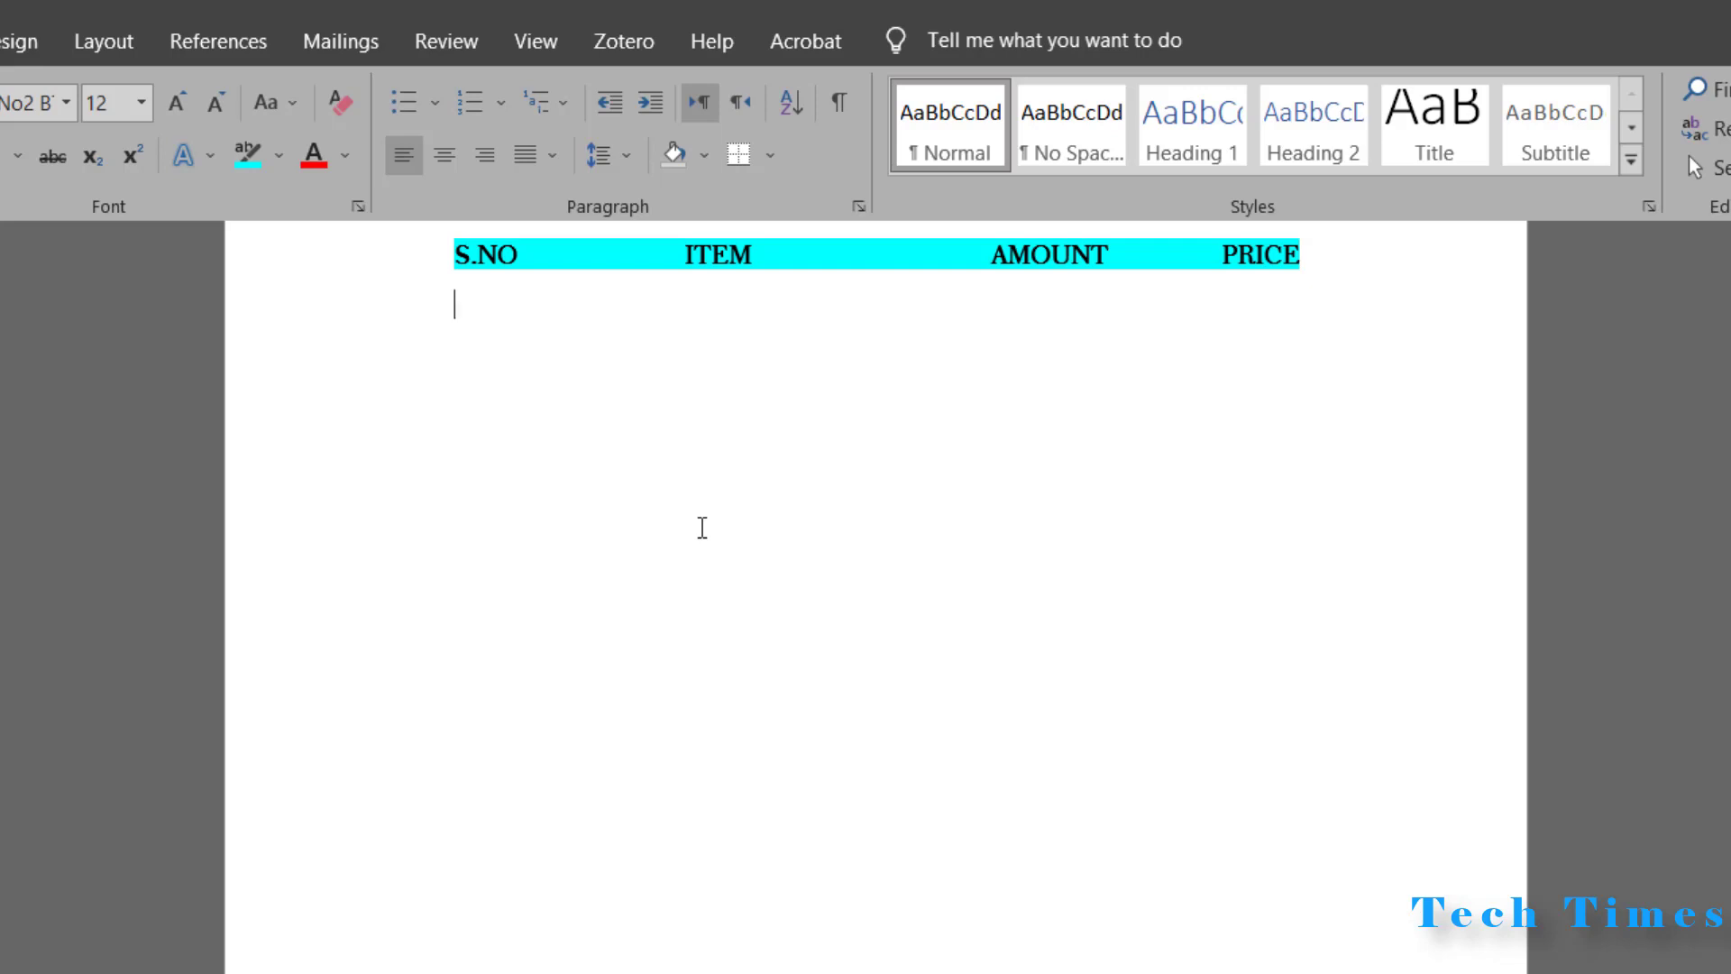
type("01")
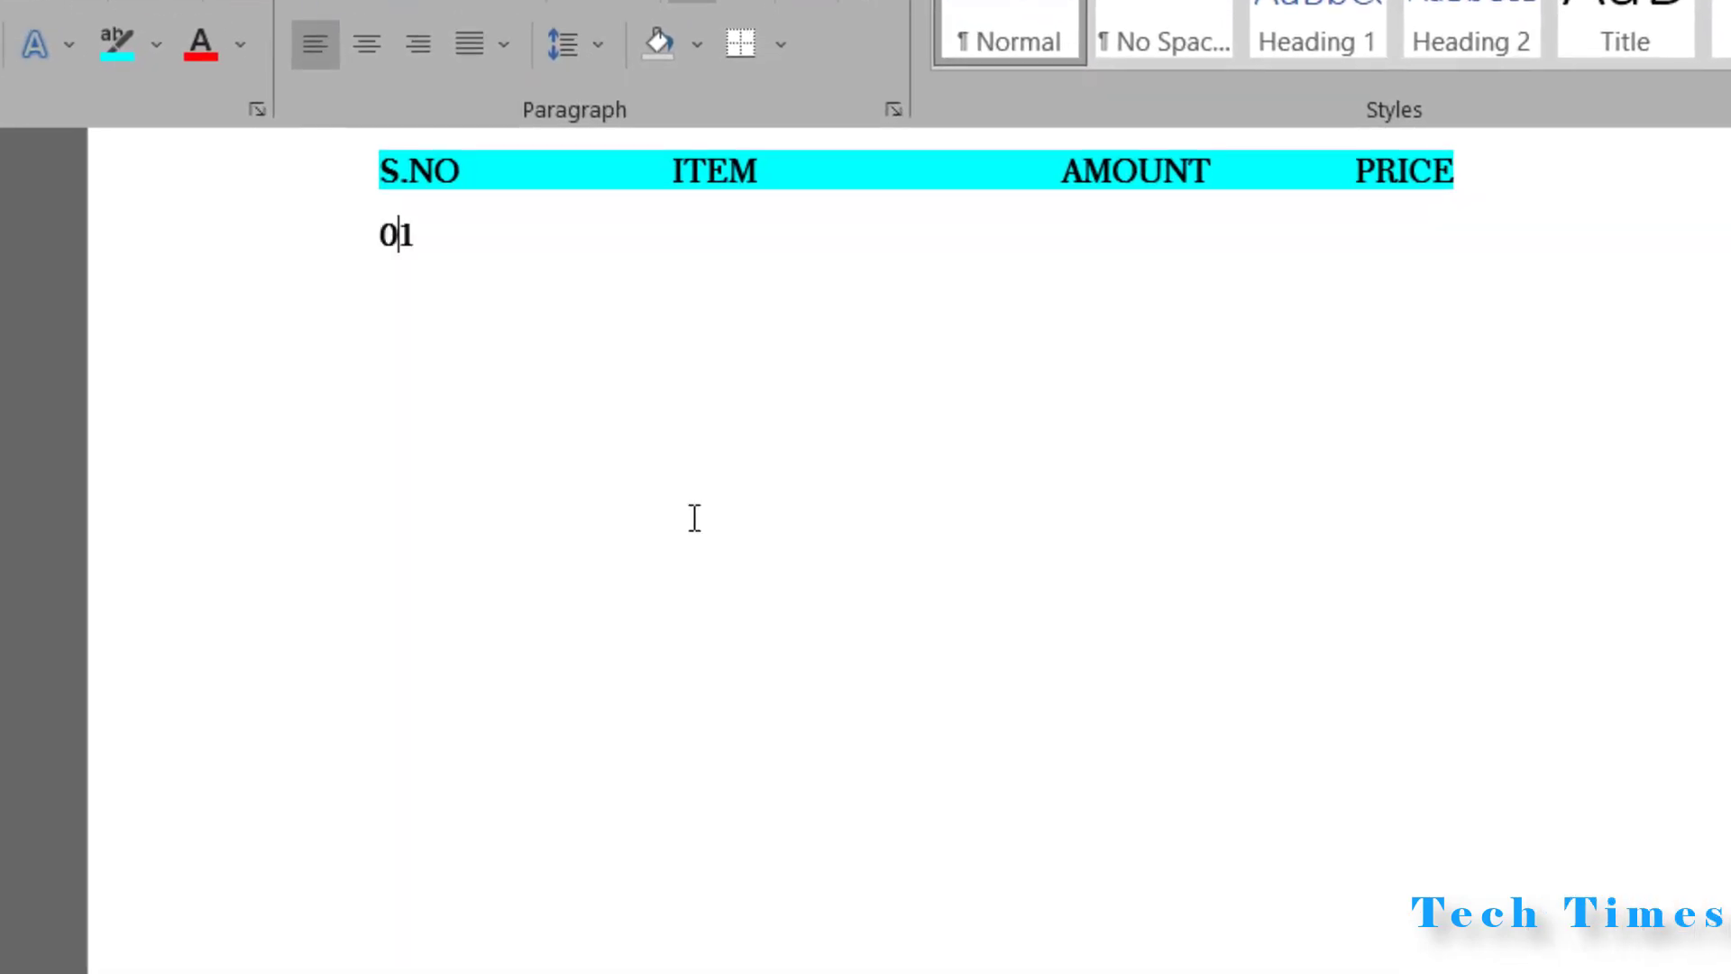
key("Tab")
key("Tab")
key("Tab")
key("Tab")
key("Tab")
key("Tab")
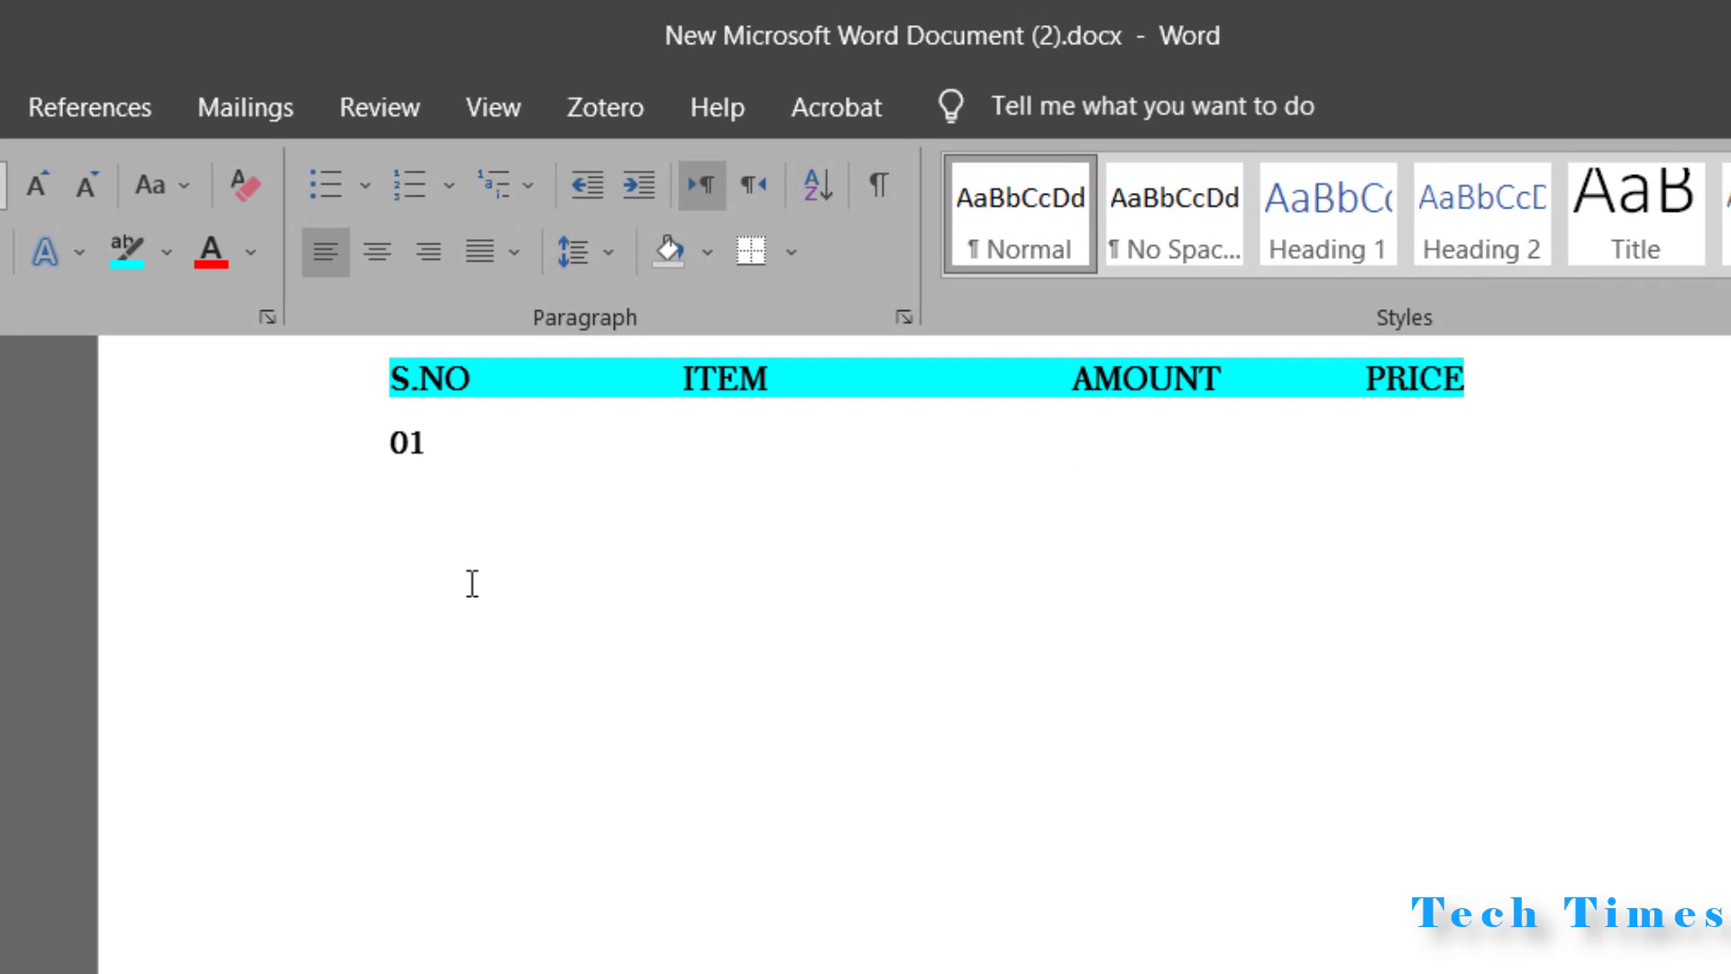
Show the ruler and cycle the tab selector through Left, Center, Right, Decimal and Bar types.
left_click(502, 103)
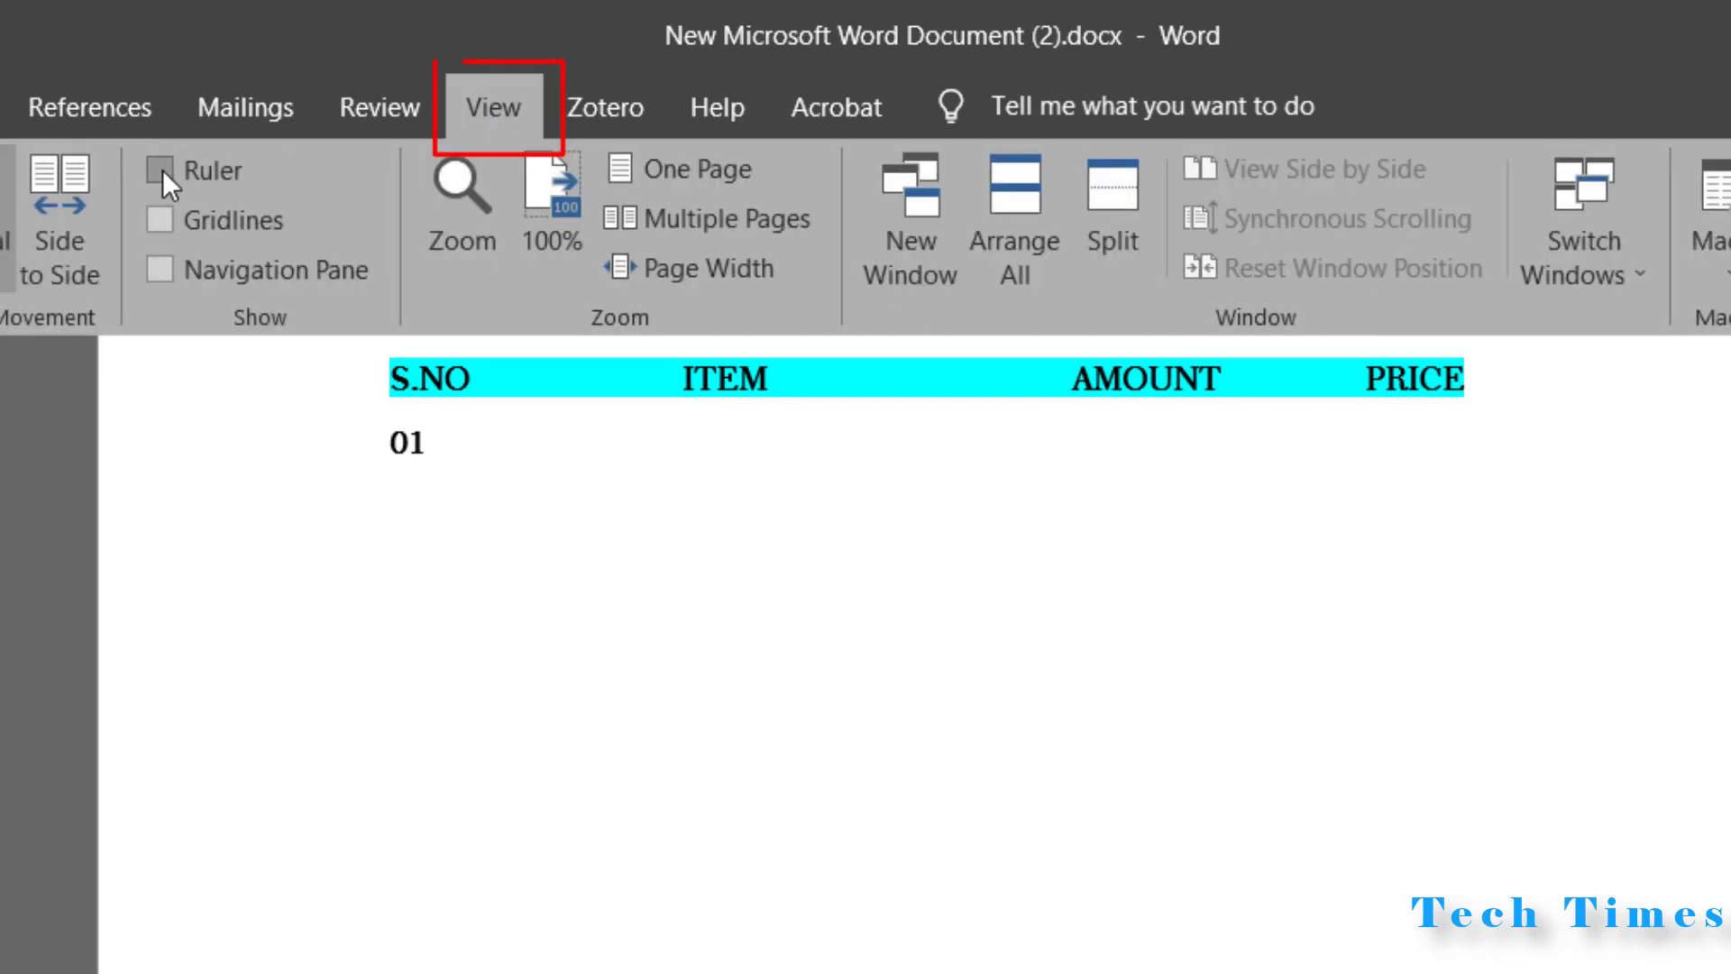
left_click(164, 169)
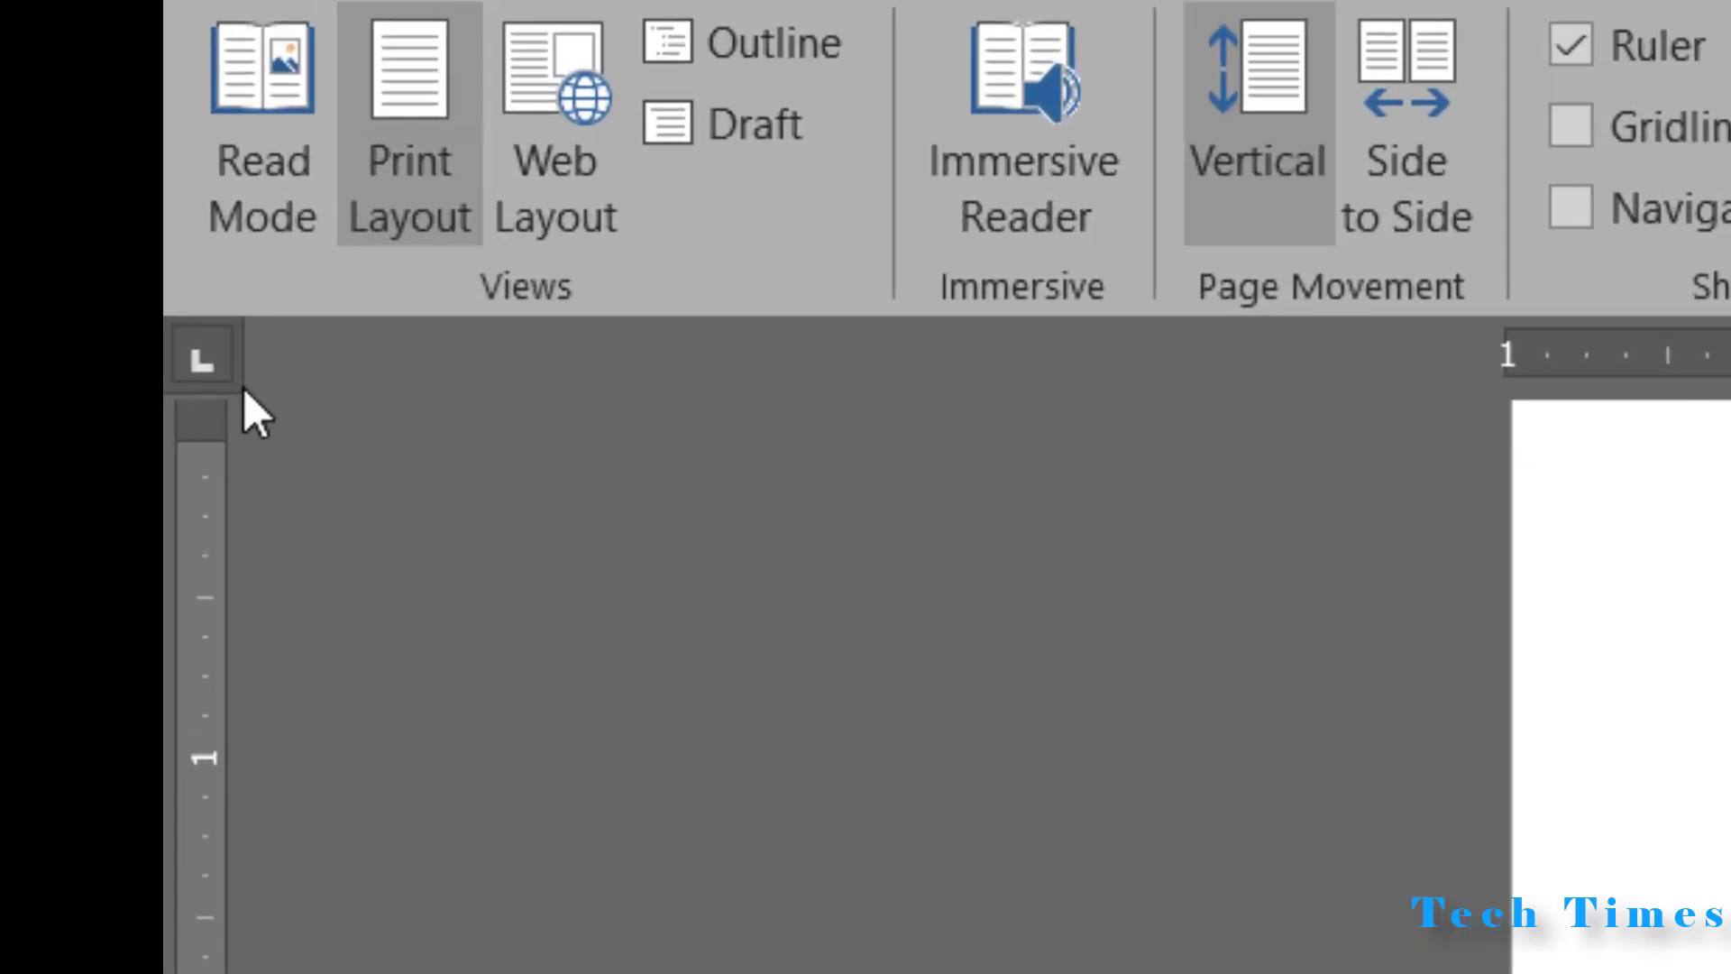
left_click(281, 365)
left_click(279, 361)
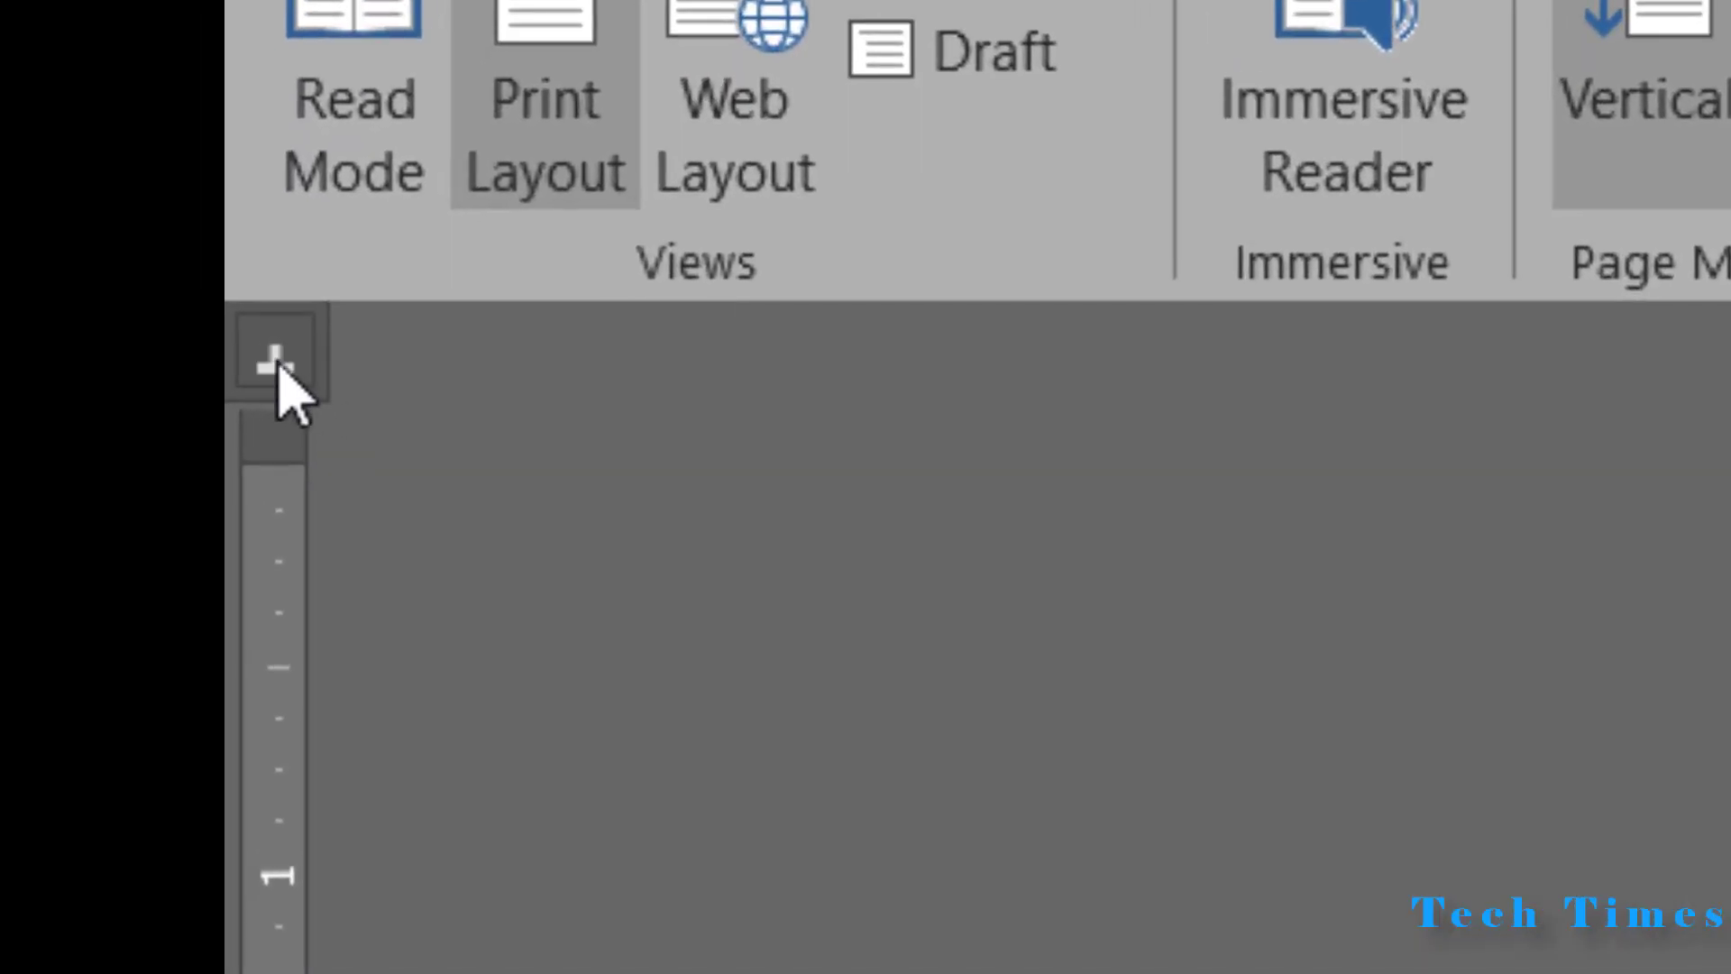
left_click(281, 370)
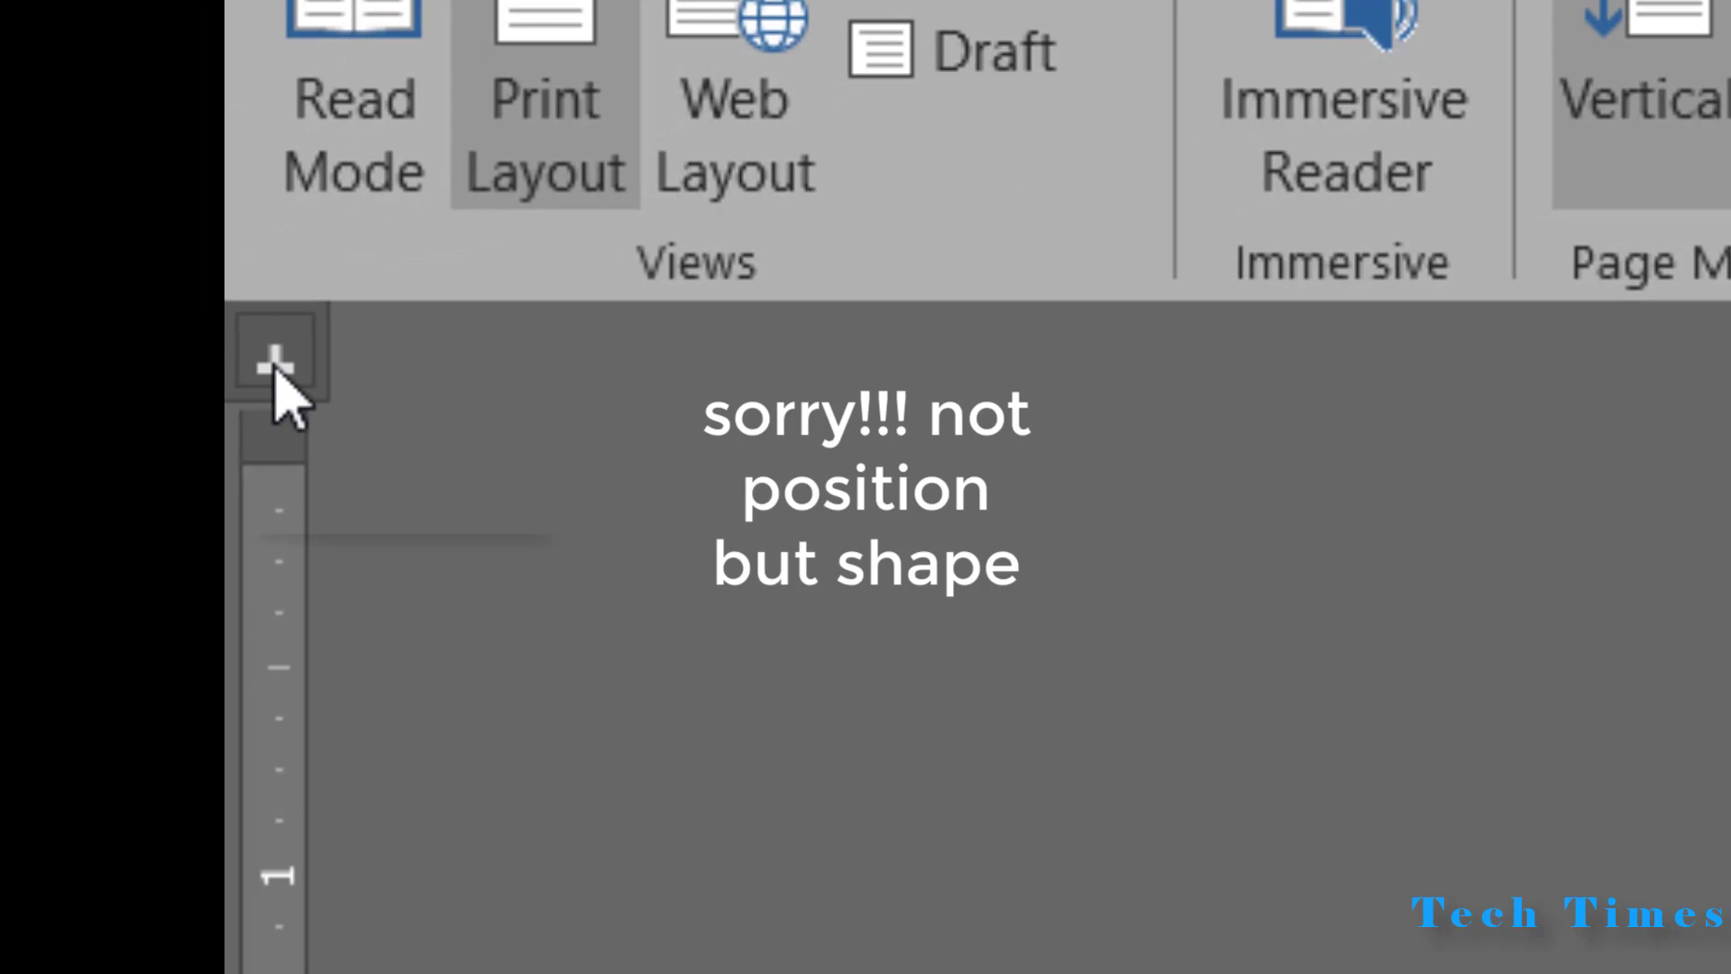
left_click(275, 365)
left_click(281, 370)
left_click(281, 371)
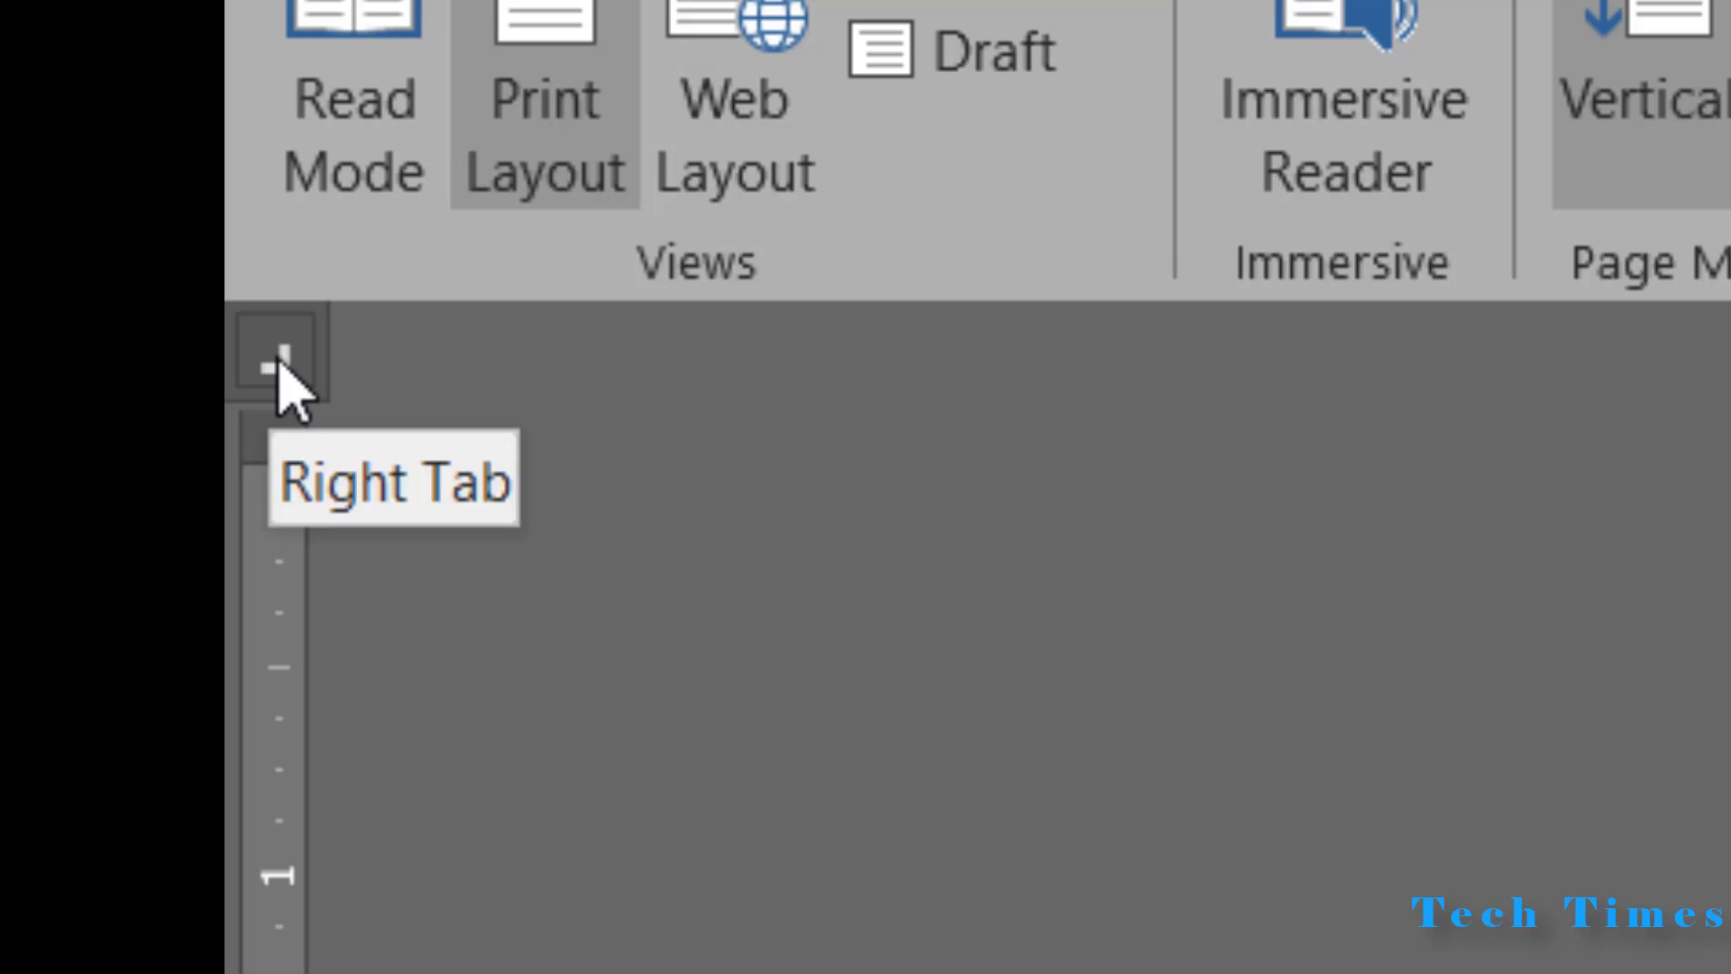
left_click(280, 367)
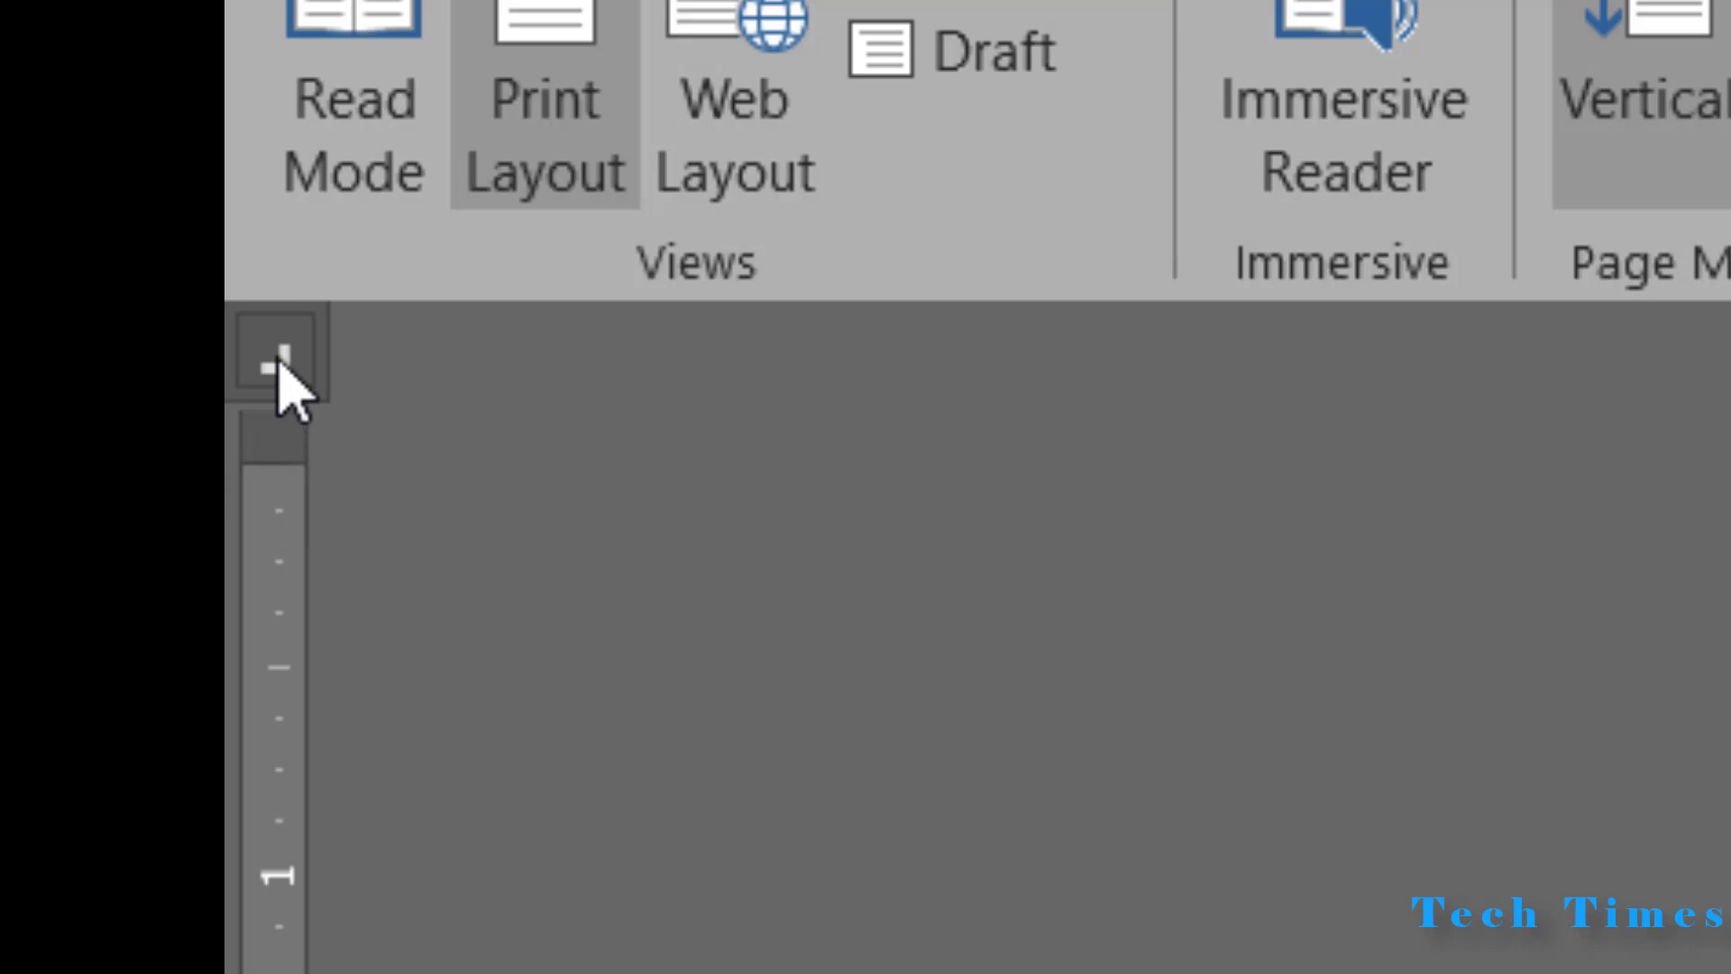
left_click(274, 356)
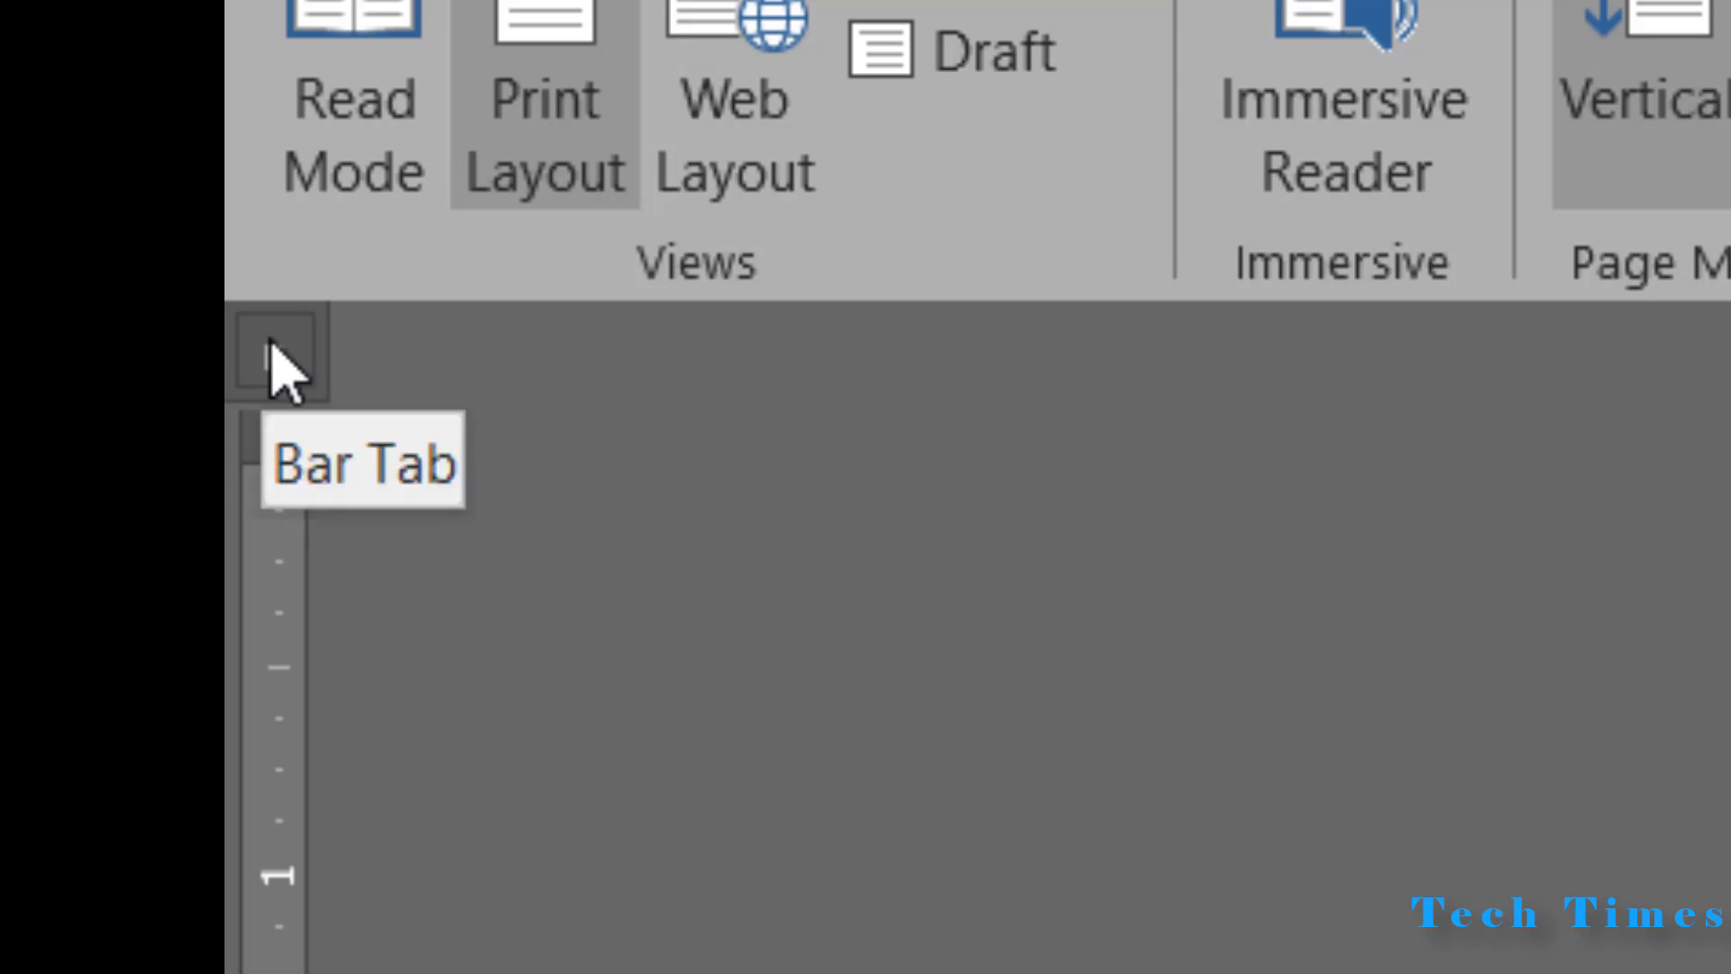
left_click(277, 362)
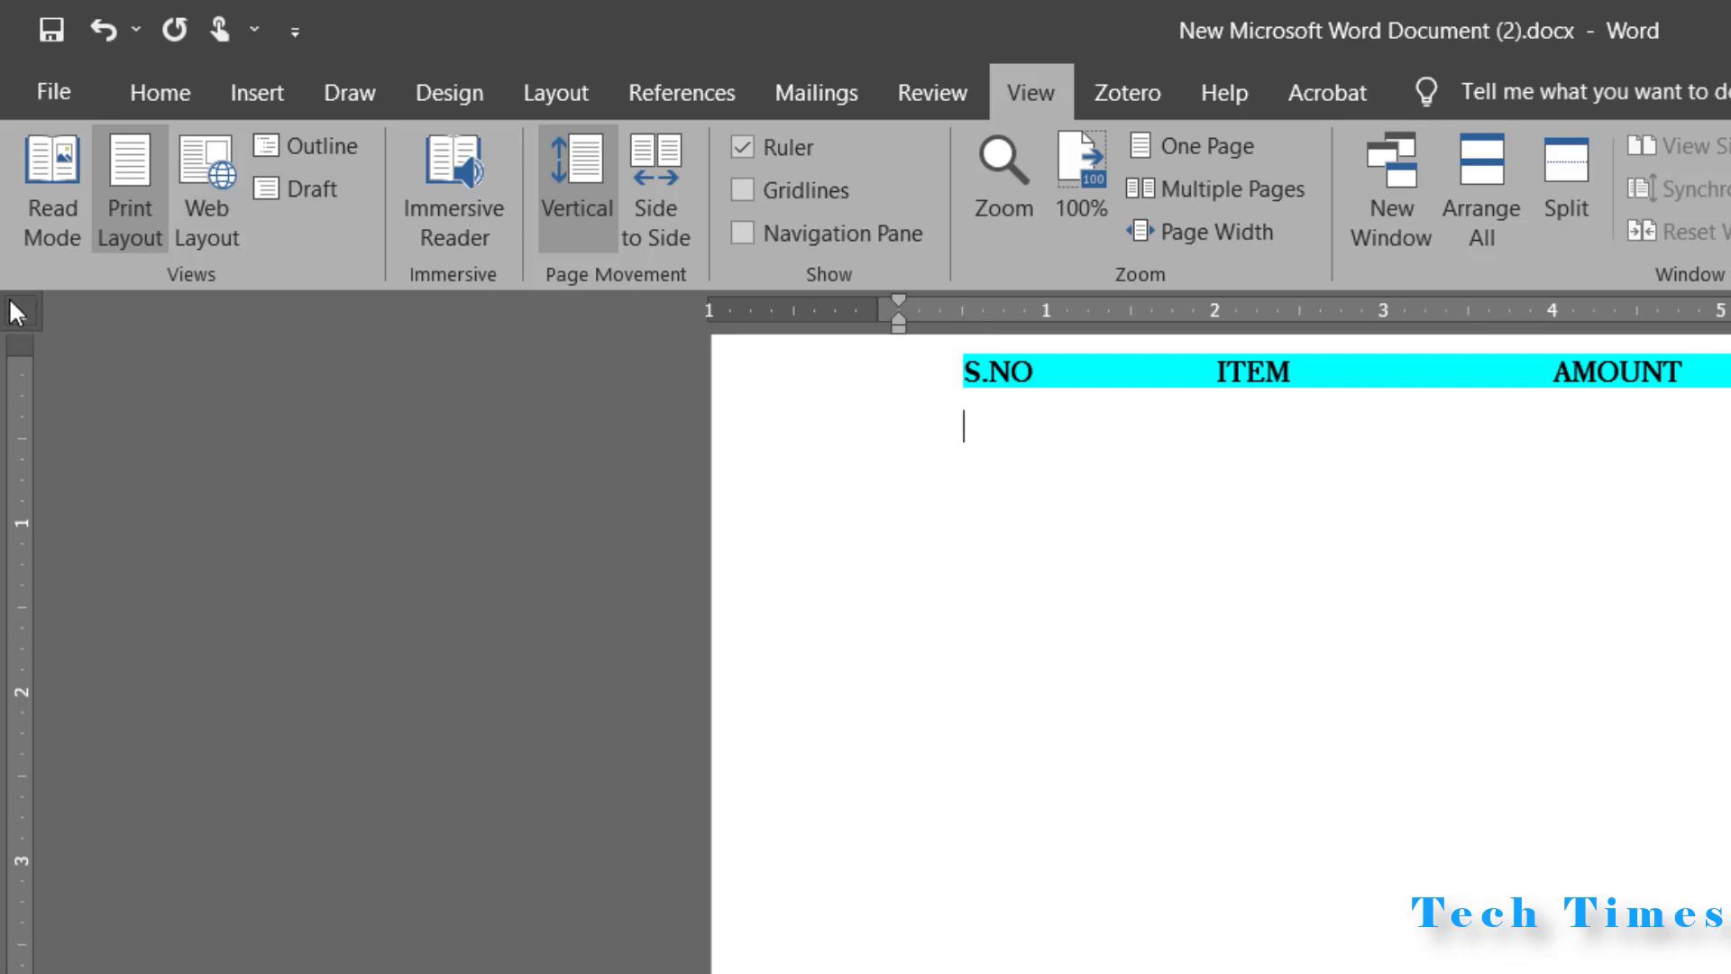
Add left tab stops on the ruler near the margin and at 2", 4" and about 5.5".
left_click(966, 315)
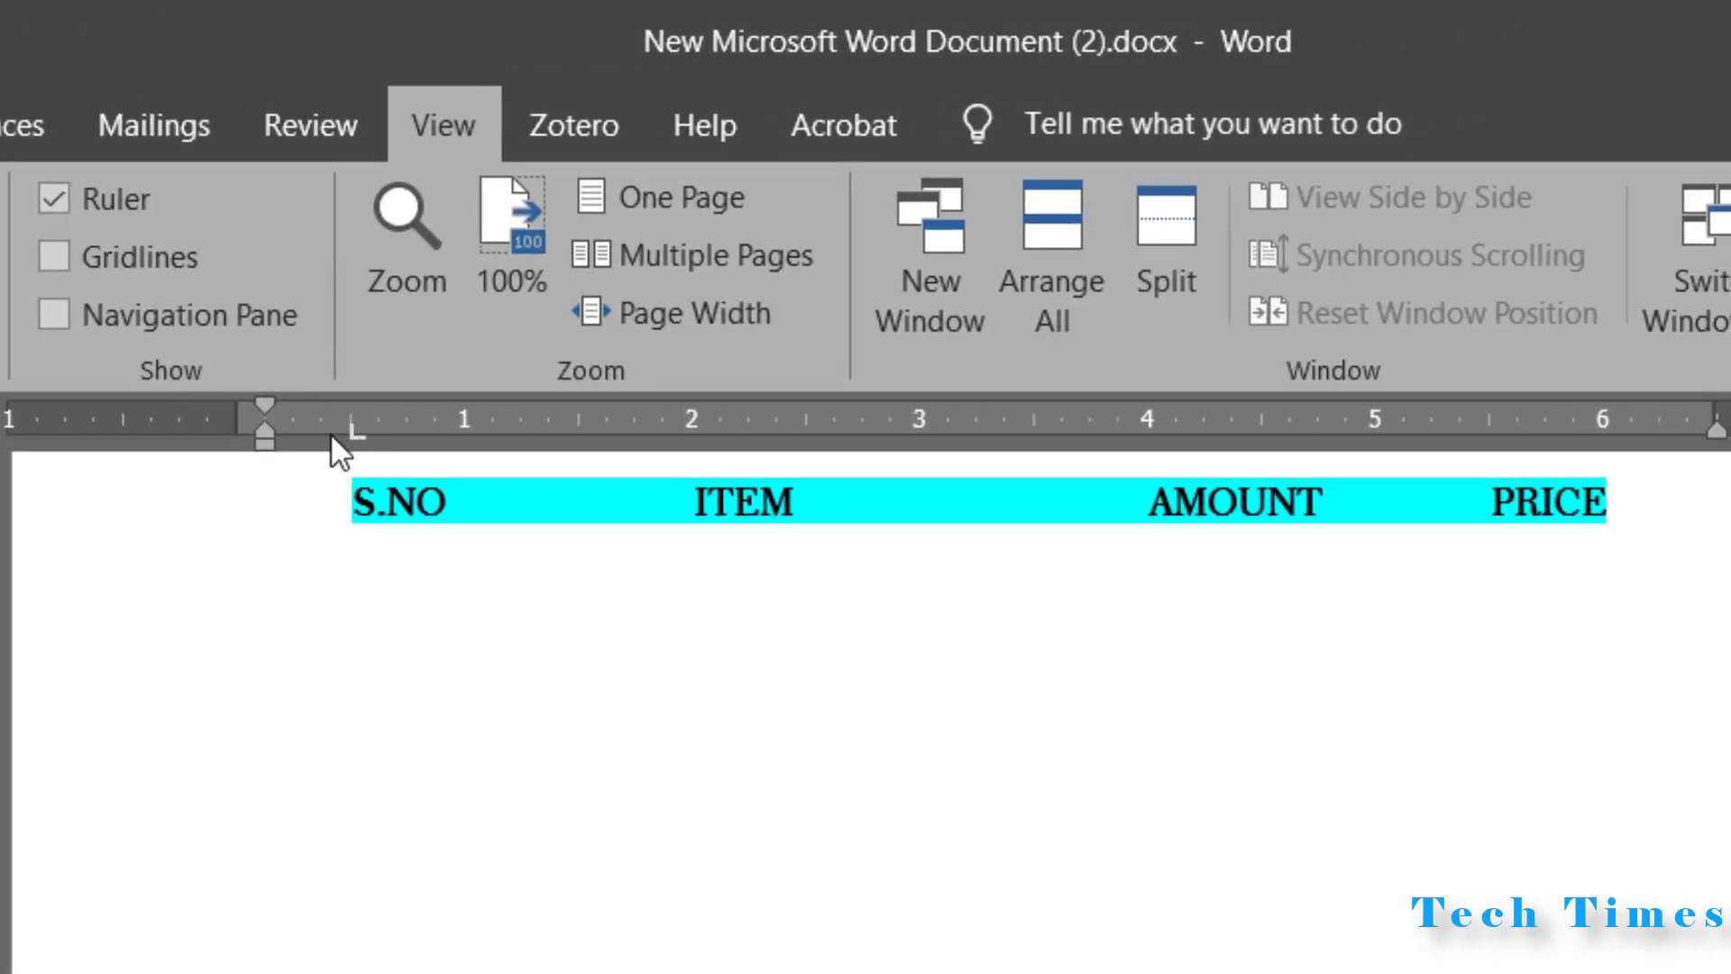
left_click(690, 425)
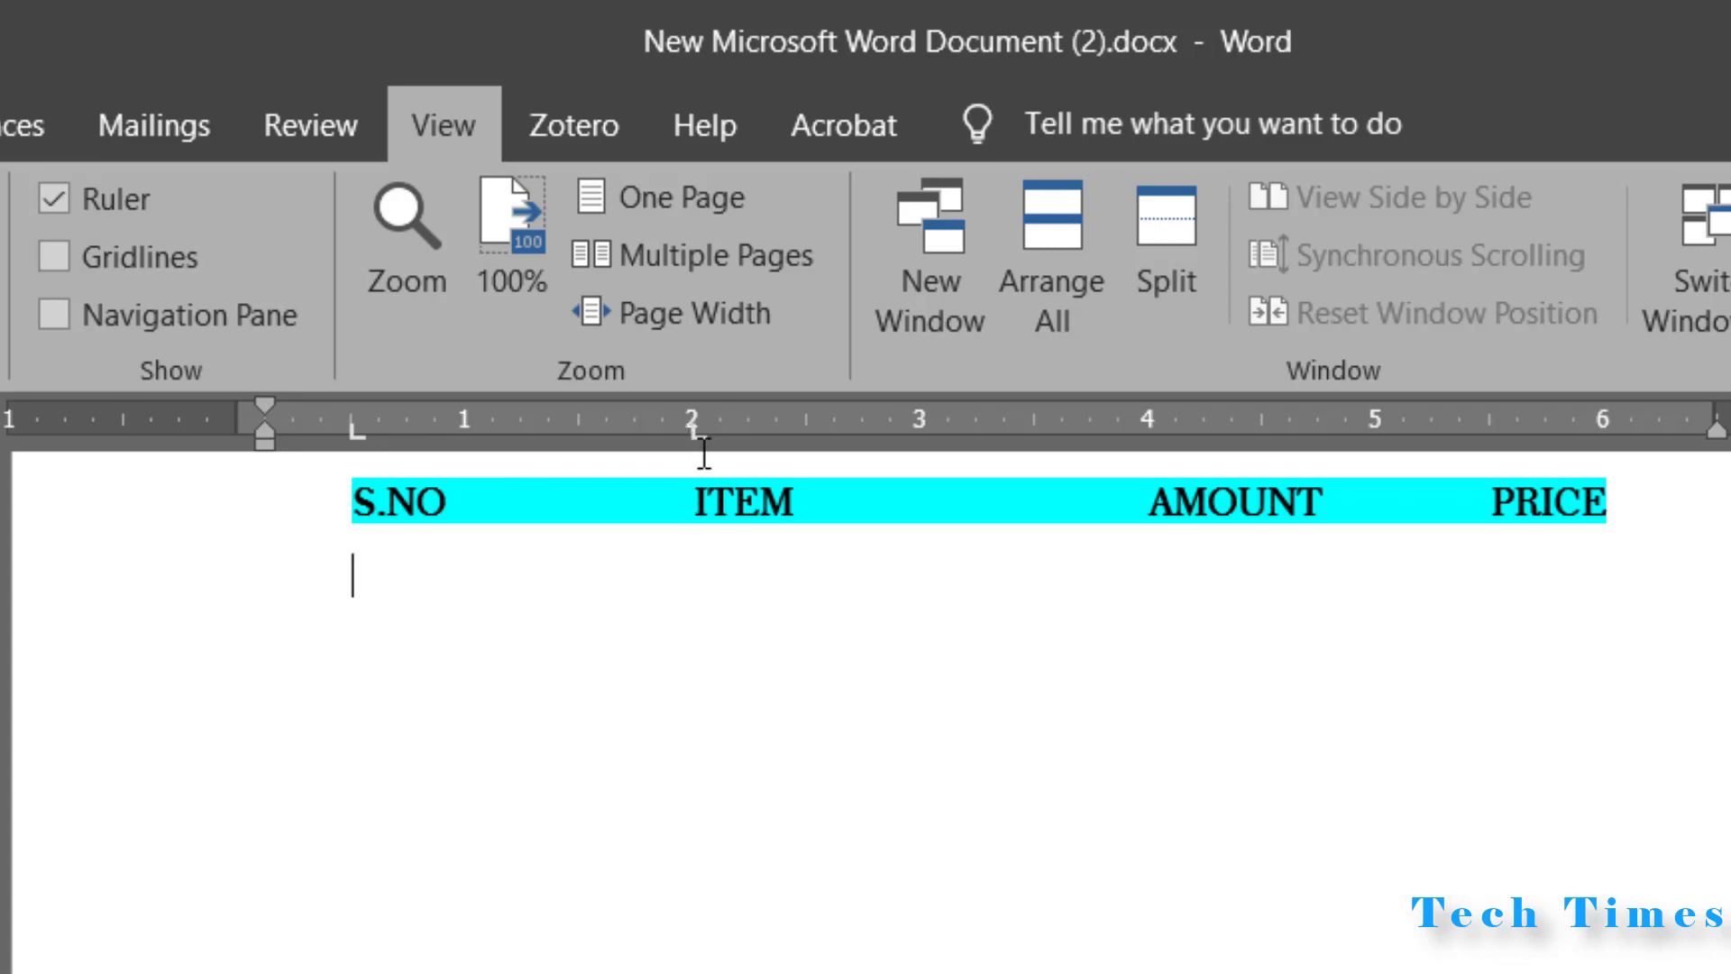
left_click(1150, 425)
left_click(1492, 425)
Type the tab-separated row 01, rice, 50kg, 2500 and start a new line.
type("01")
key("Tab")
type("rice")
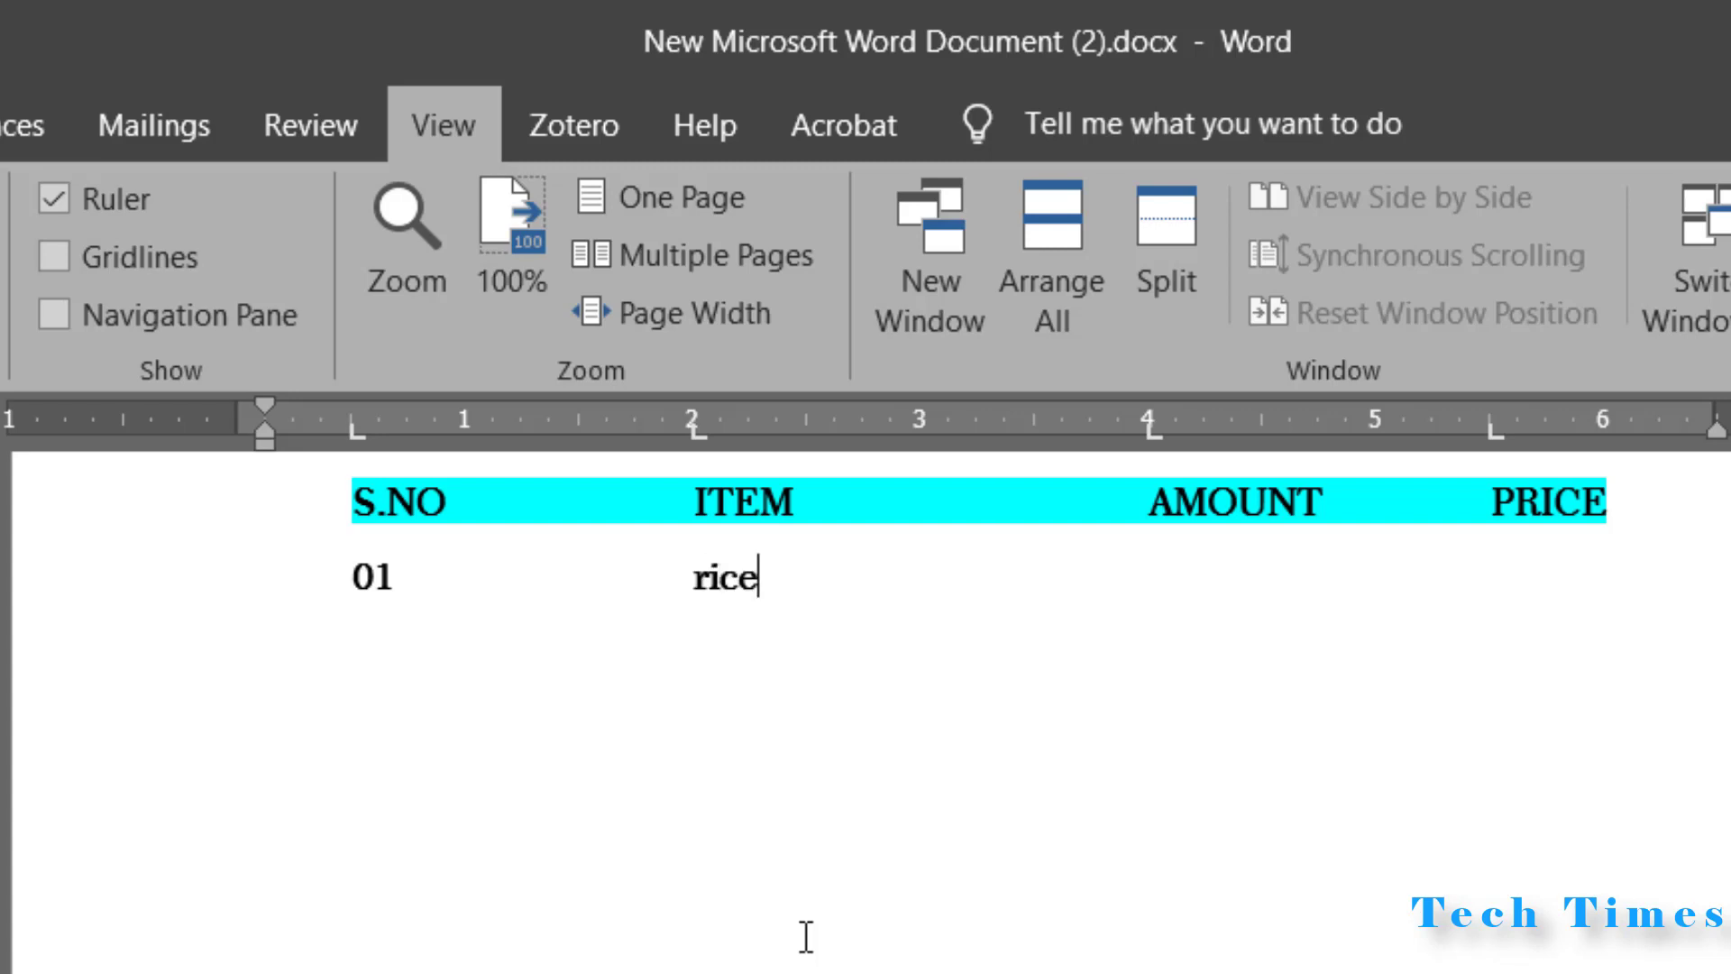
key("Tab")
type("50kg")
key("Tab")
type("2500")
key("Return")
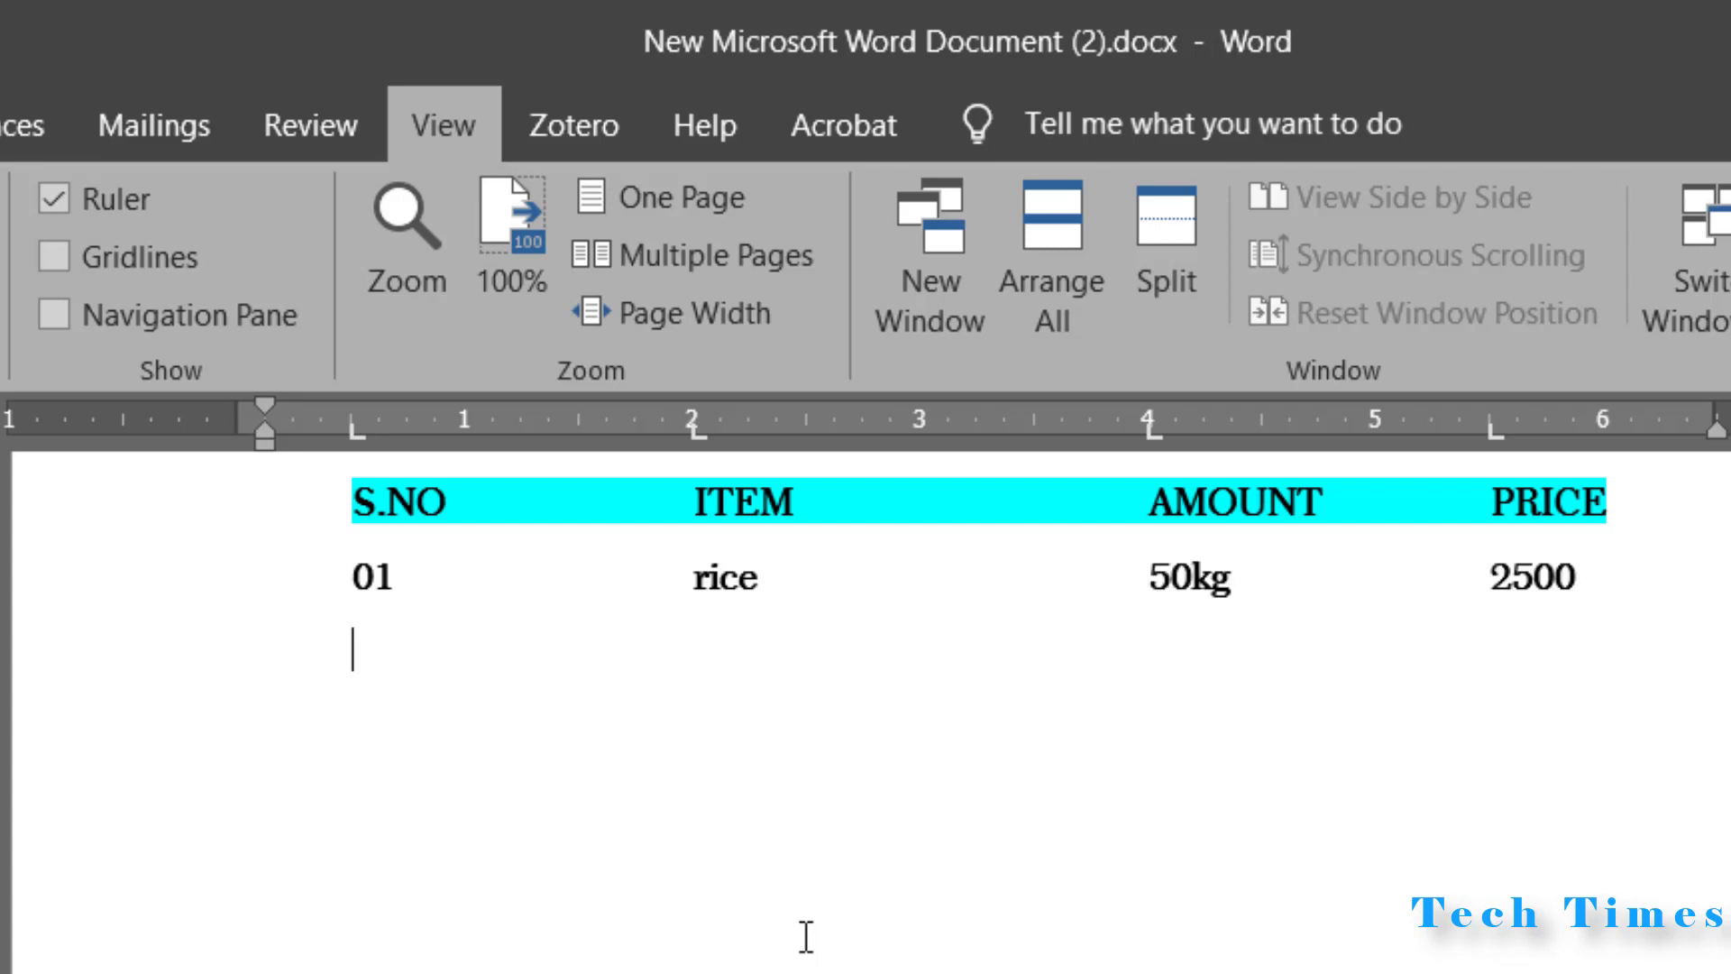
key("Tab")
key("Tab")
Drag the 5.5", 4" and 2" tab stops off the ruler, leaving only default tab spacing.
left_click_drag(1495, 431, 1493, 430)
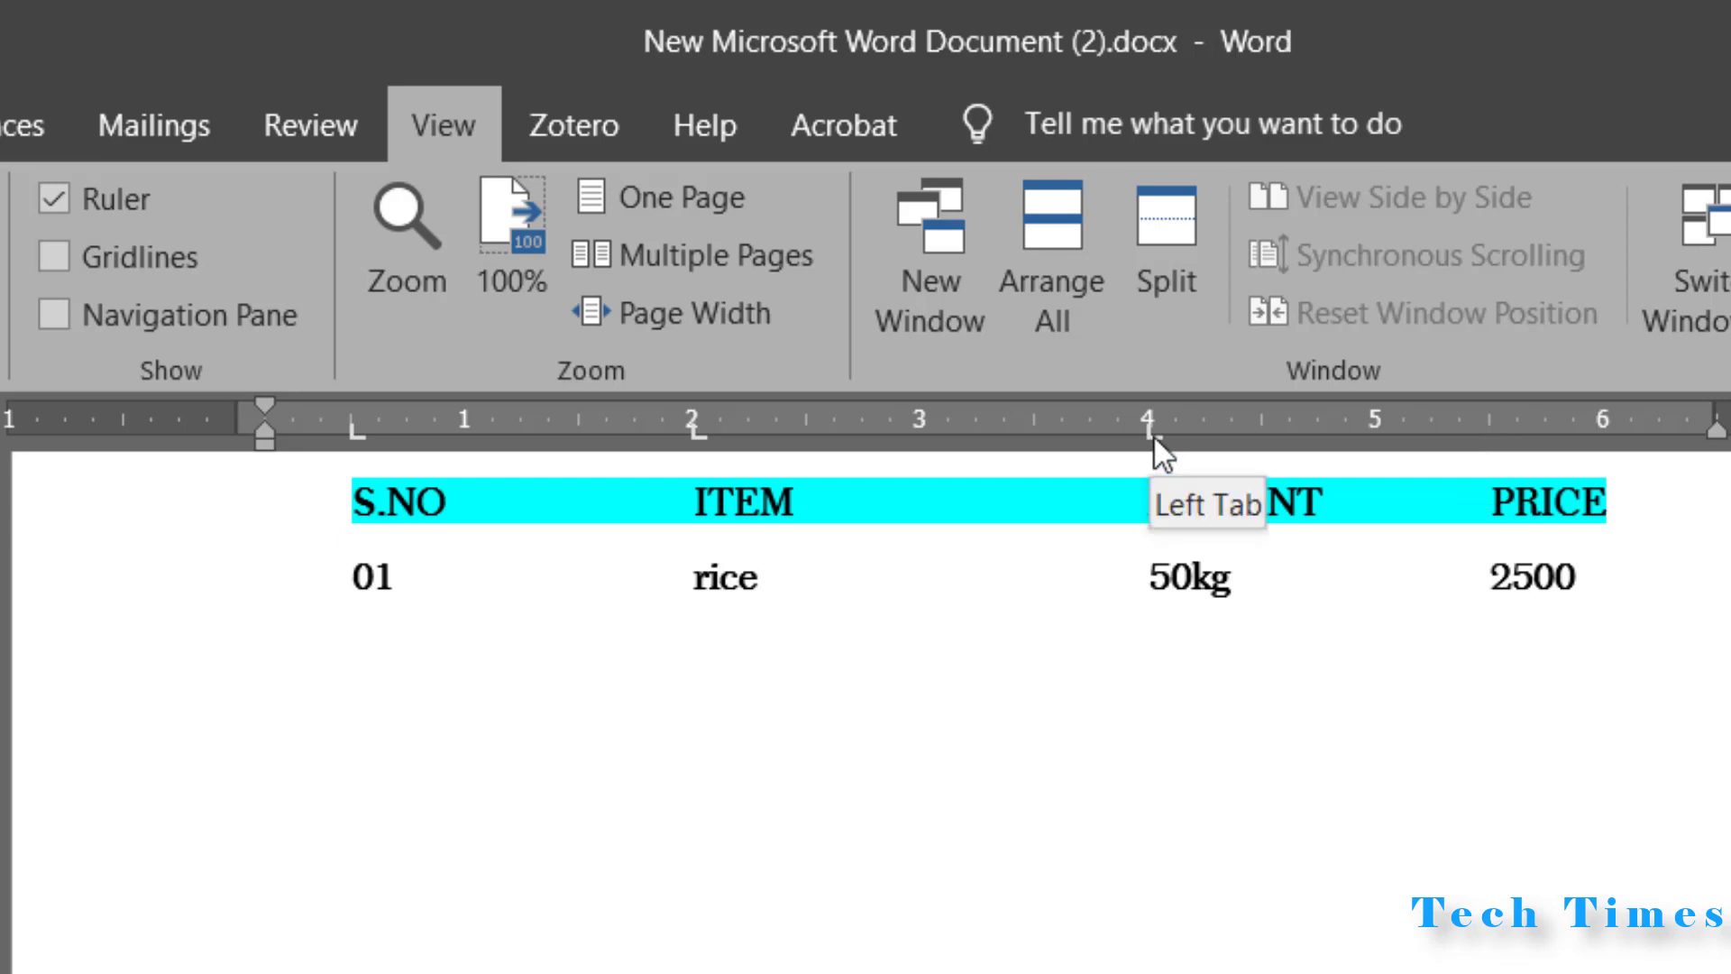
left_click_drag(1154, 435, 1148, 532)
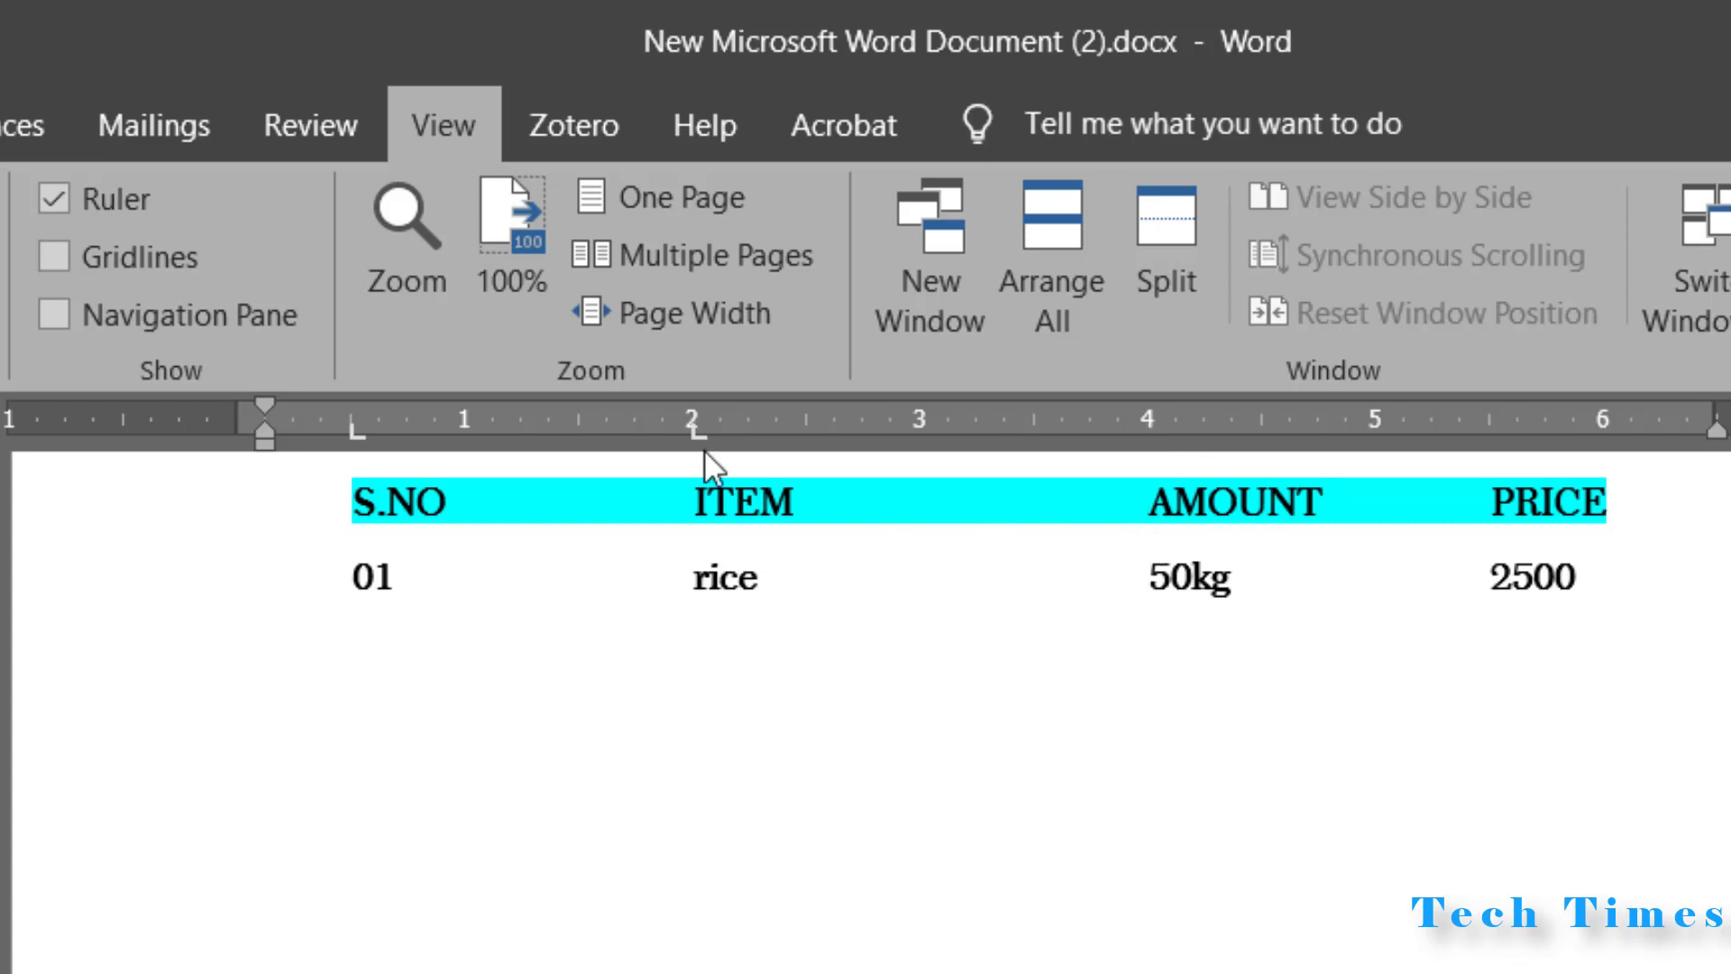
left_click_drag(699, 434, 612, 849)
key("Tab")
key("Tab")
key("Tab")
key("Tab")
key("Tab")
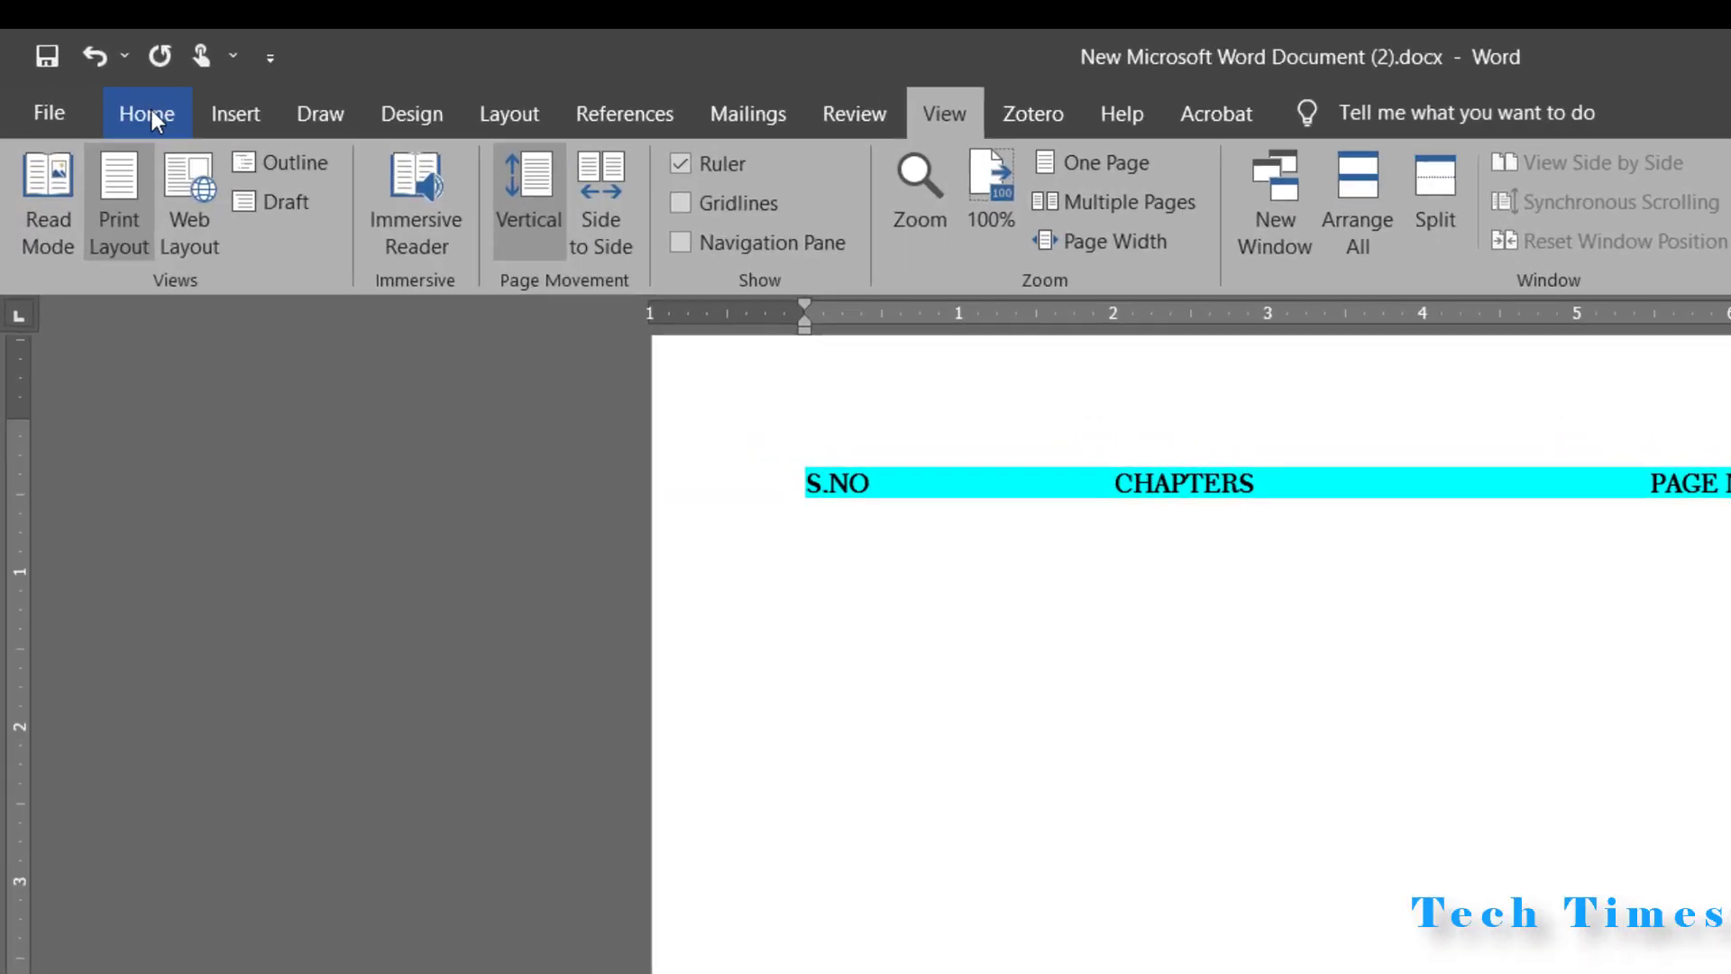
In the Tabs dialog, set a bar tab stop at 1".
left_click(97, 56)
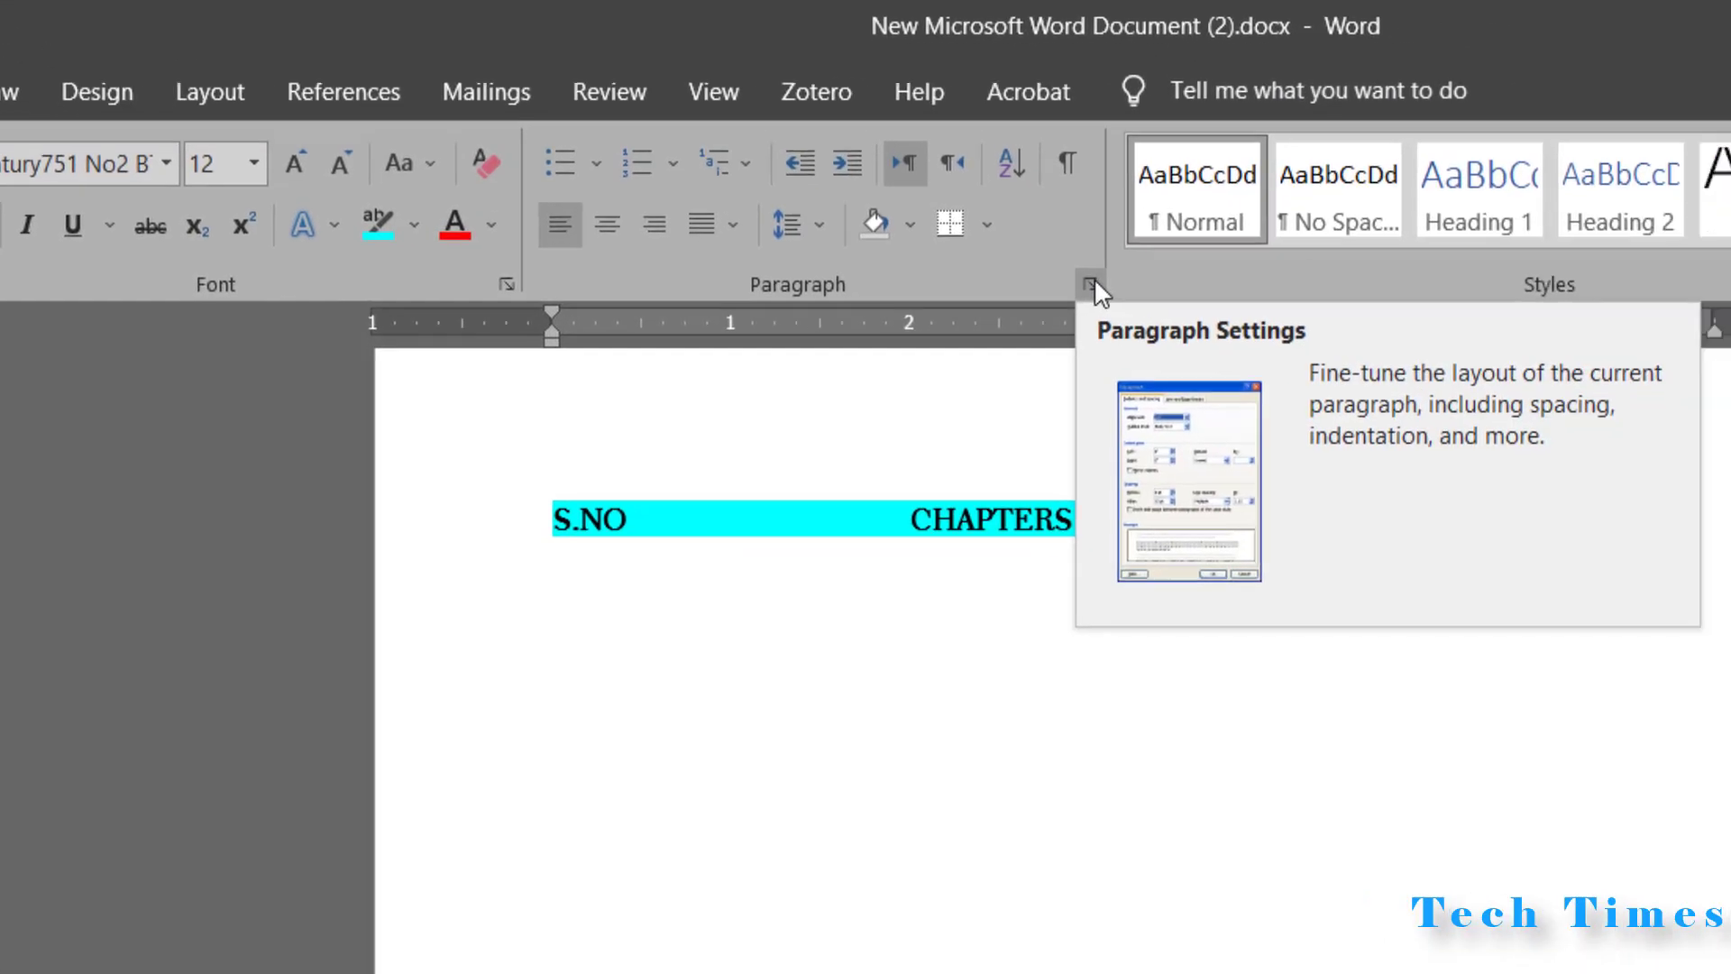
left_click(1464, 333)
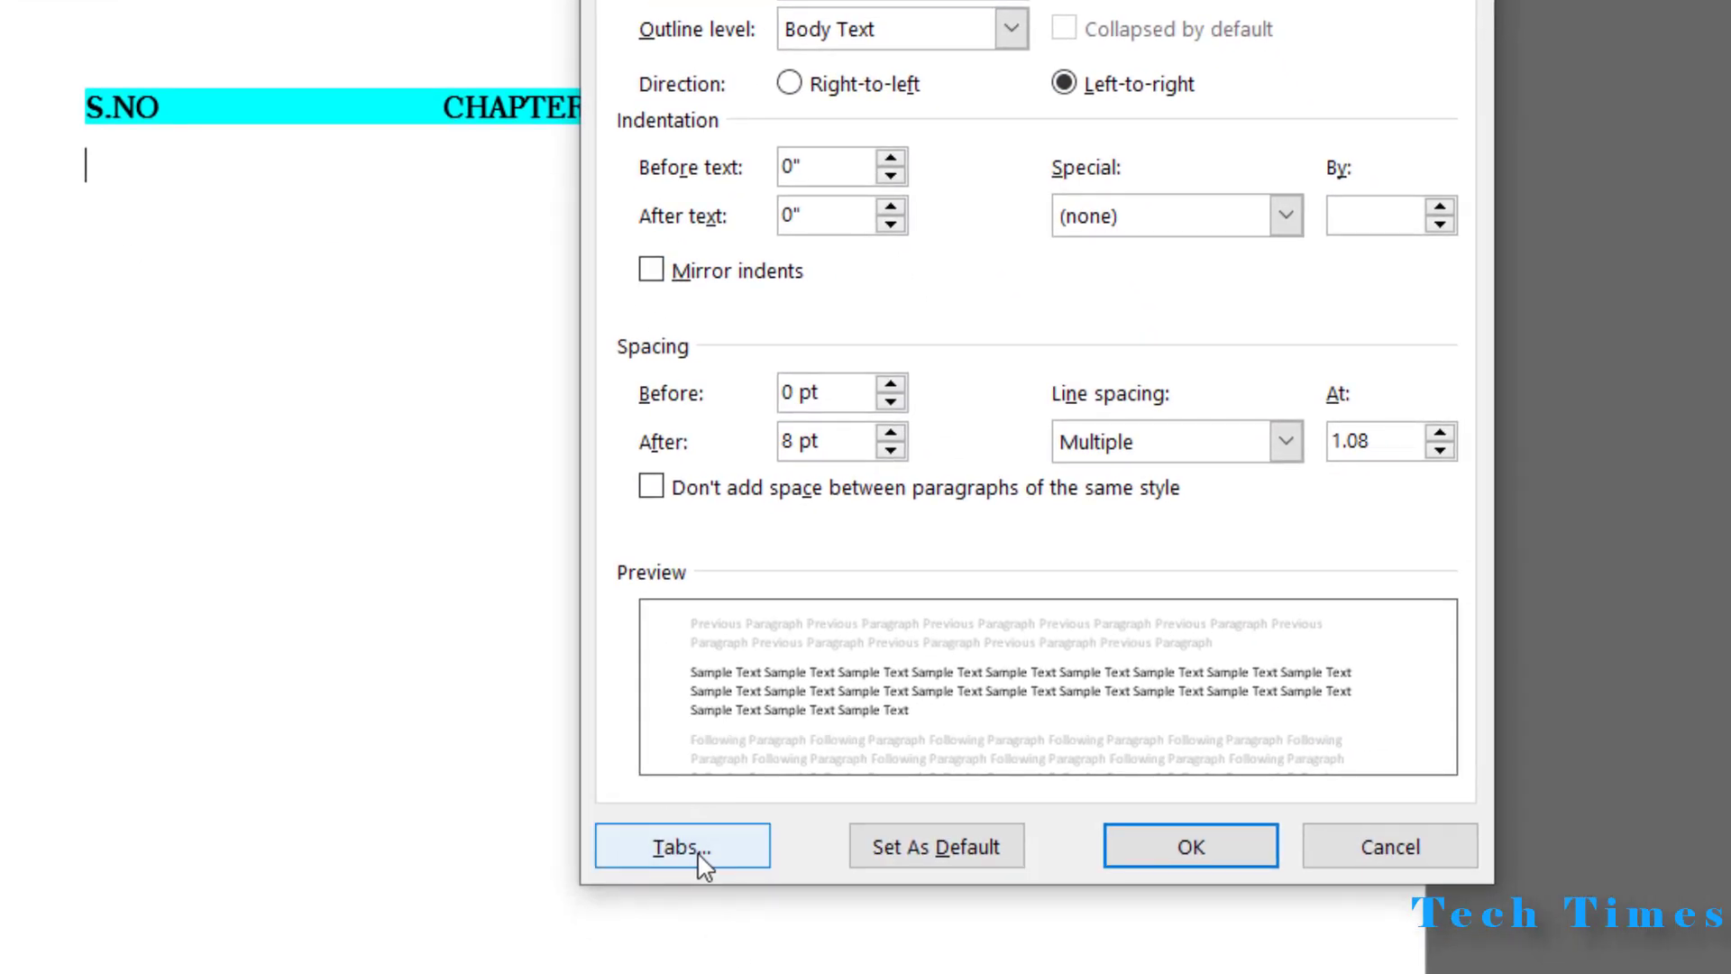
left_click(699, 856)
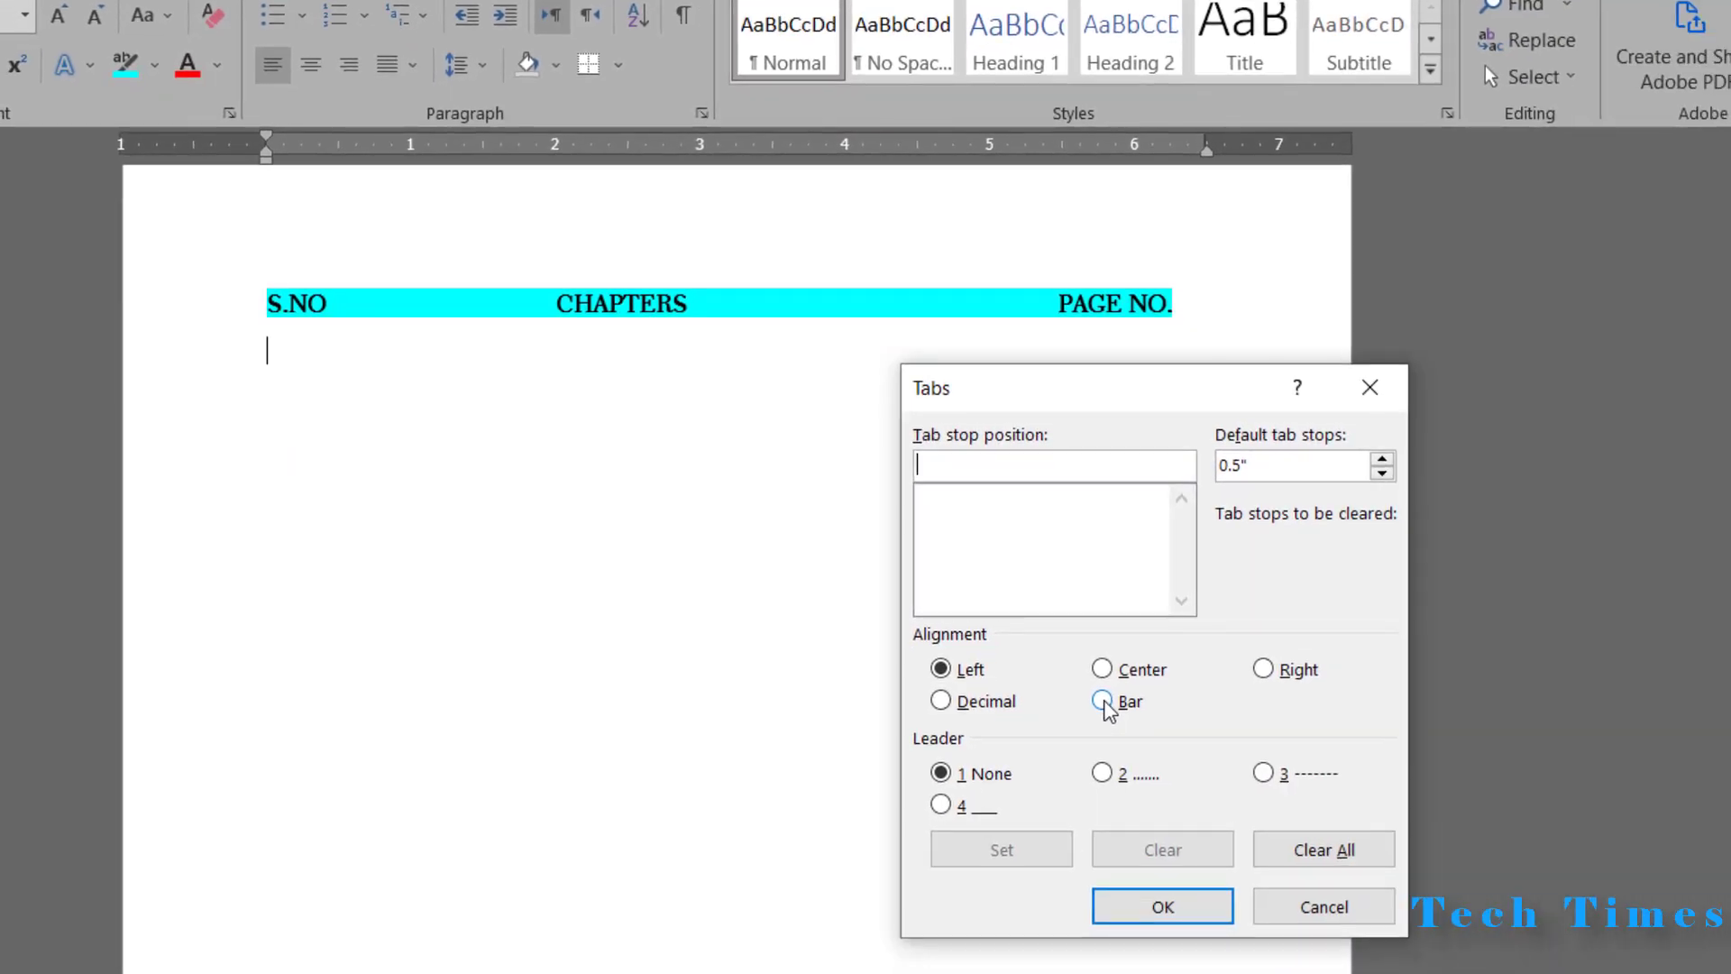
type("1")
left_click(1102, 703)
left_click(1000, 853)
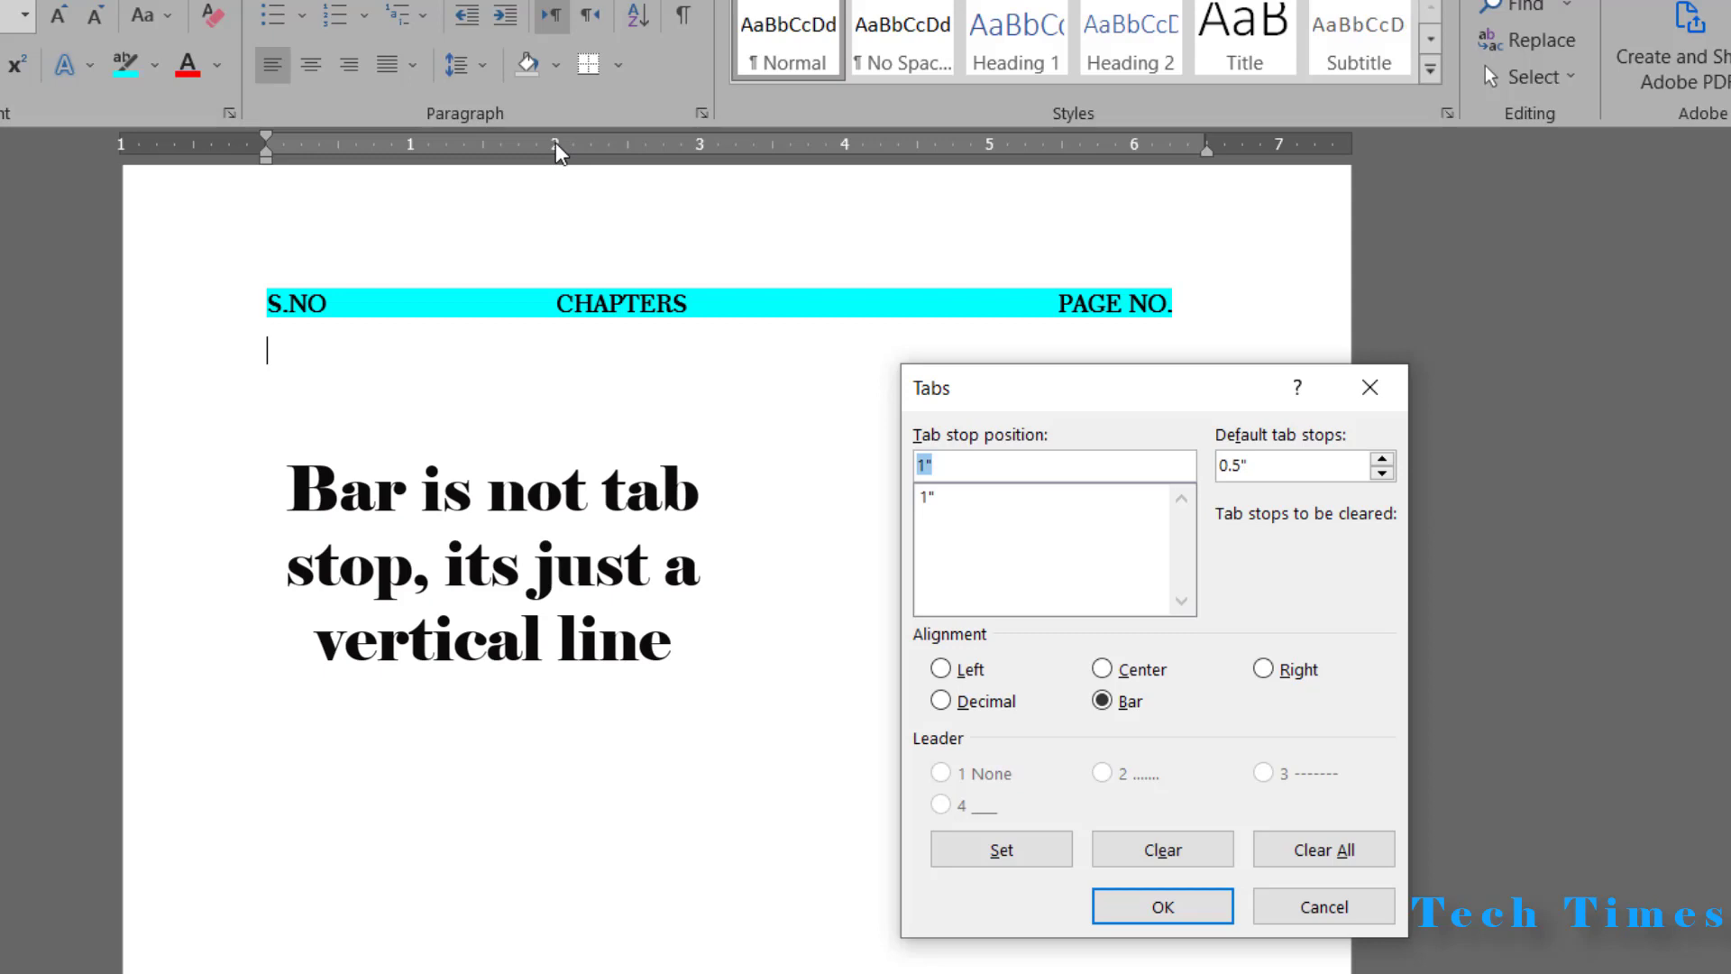
Add a 2" left tab and a 5.5" tab with dotted leader, then apply.
type("2")
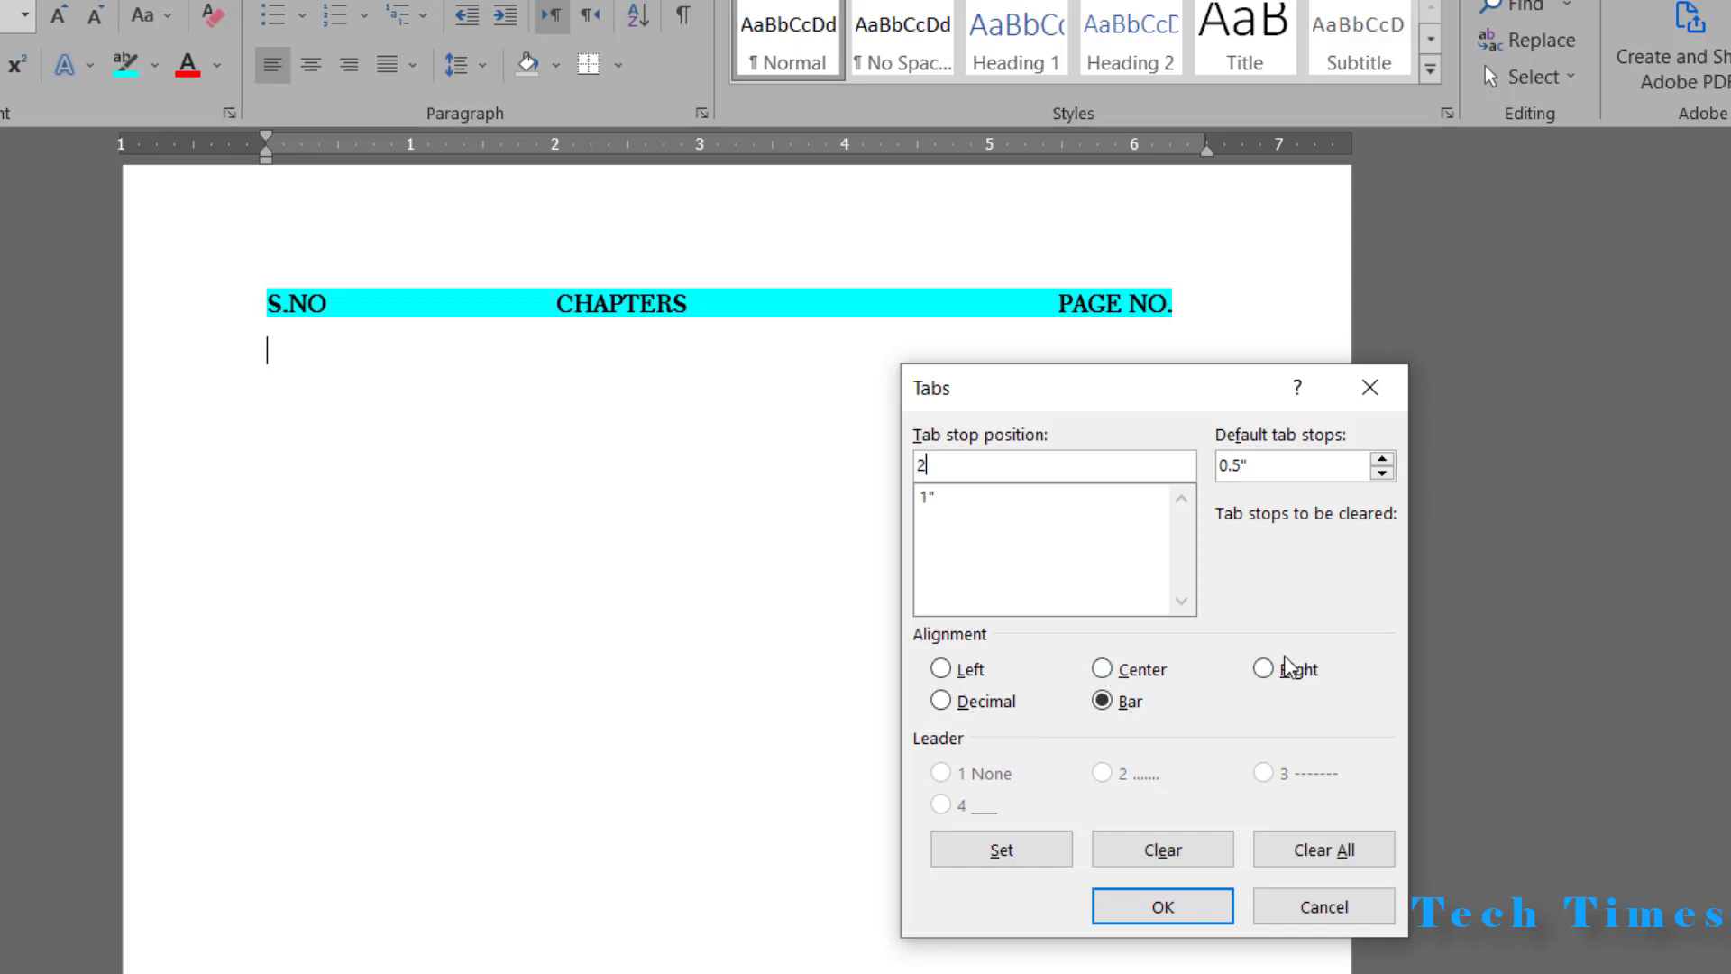
left_click(943, 670)
left_click(999, 852)
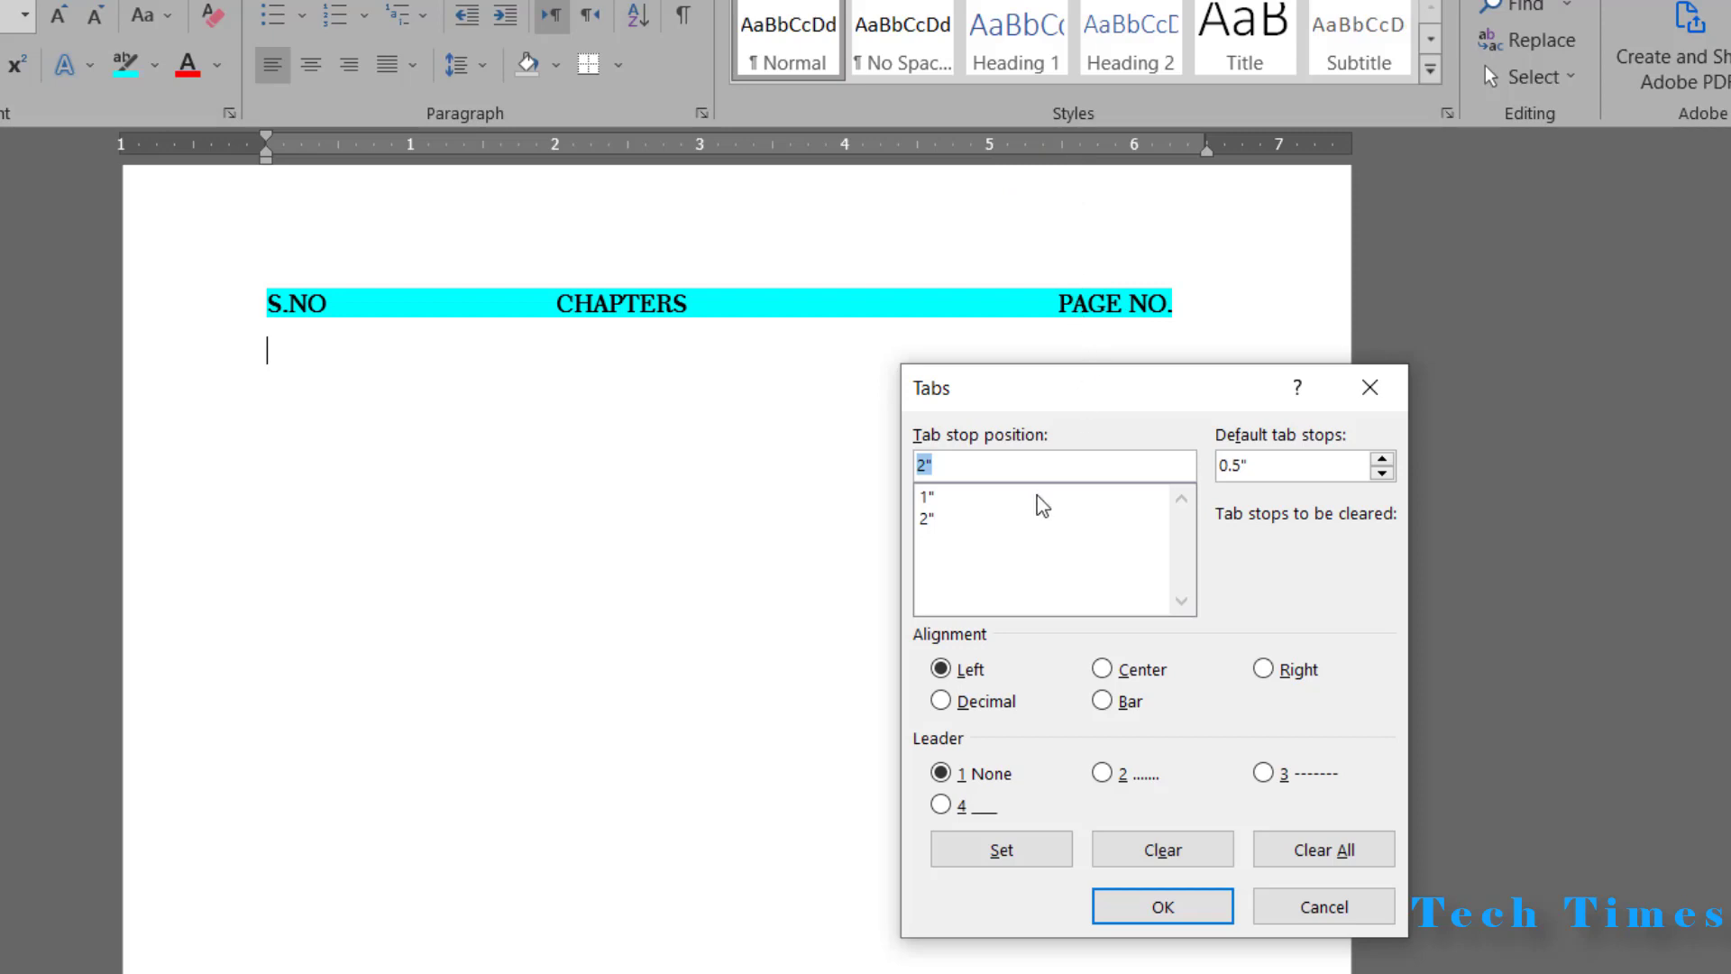
type("5.")
type("5")
left_click(1122, 774)
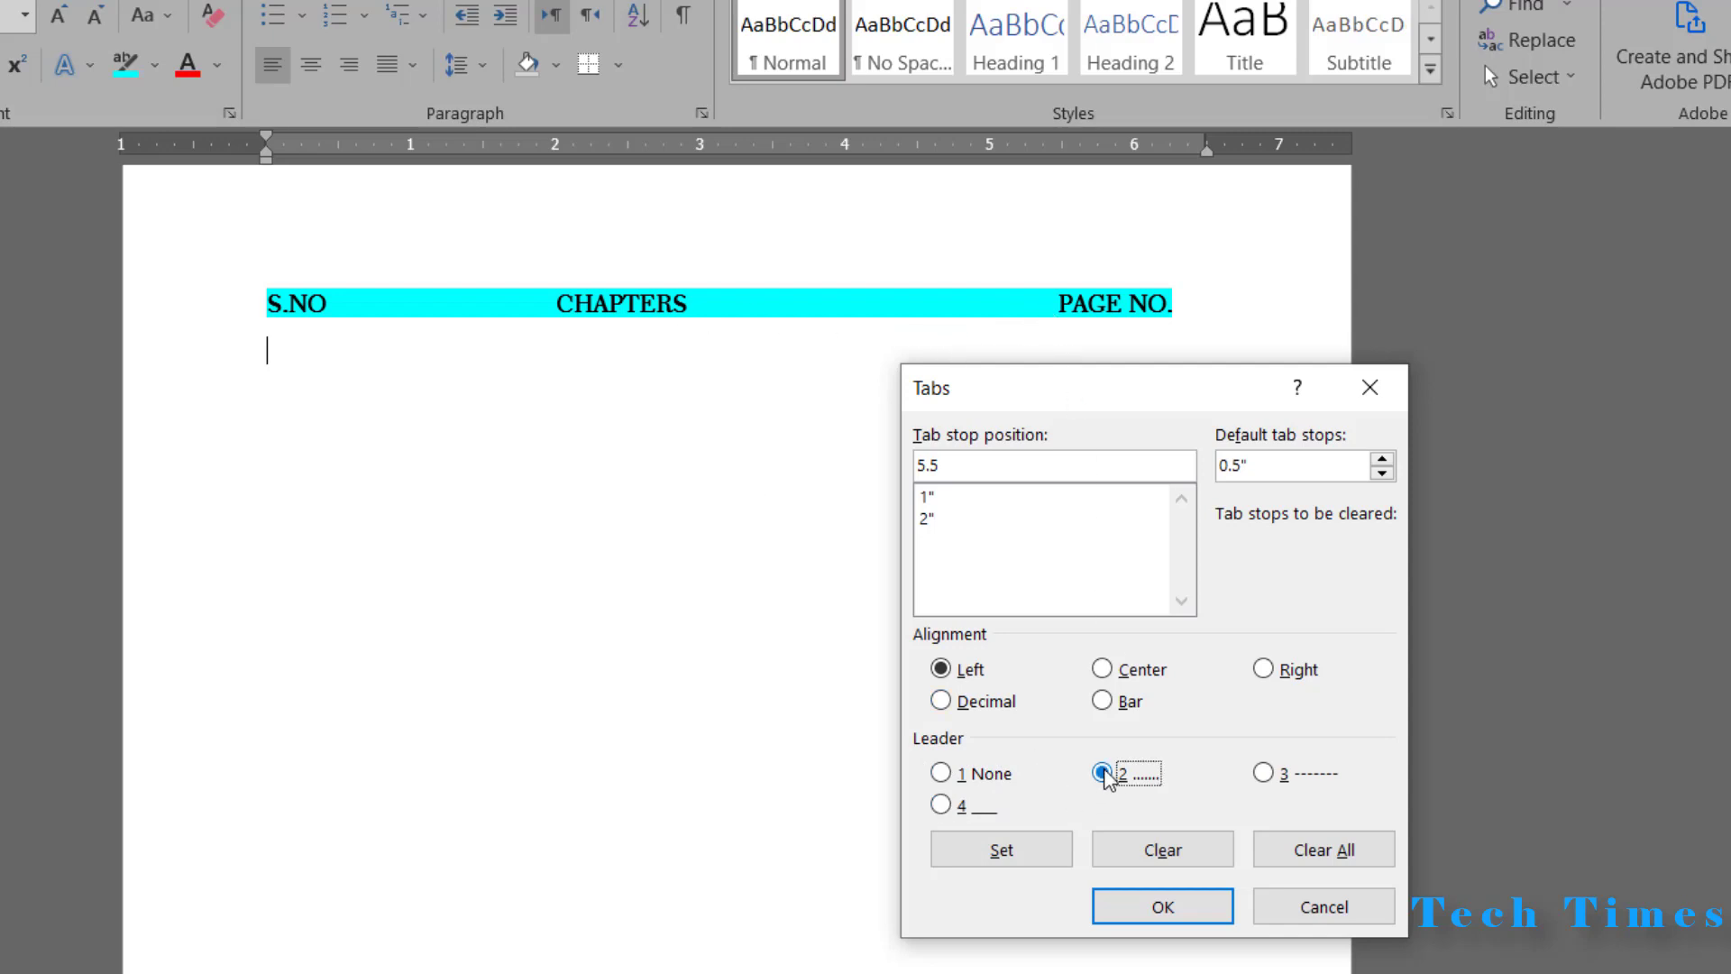
left_click(1007, 857)
left_click(1162, 905)
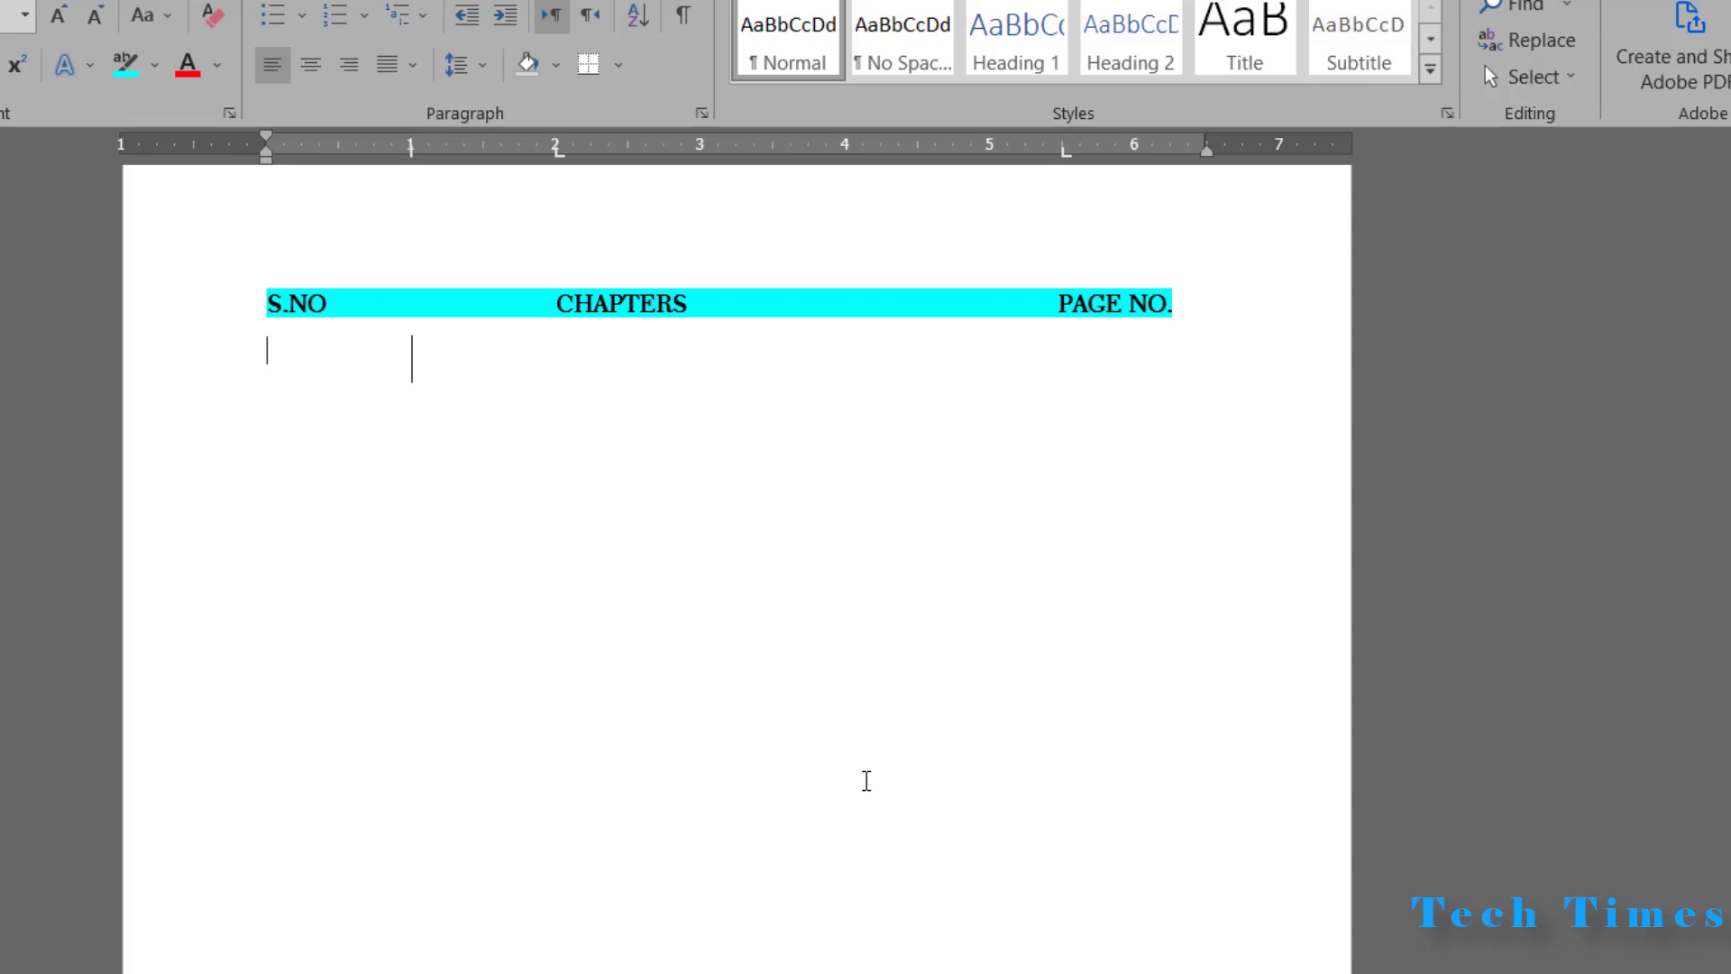
Type row 01 BONDING with dot-leadered page range 01 to 45.
type("01")
type("BO")
type("NDING")
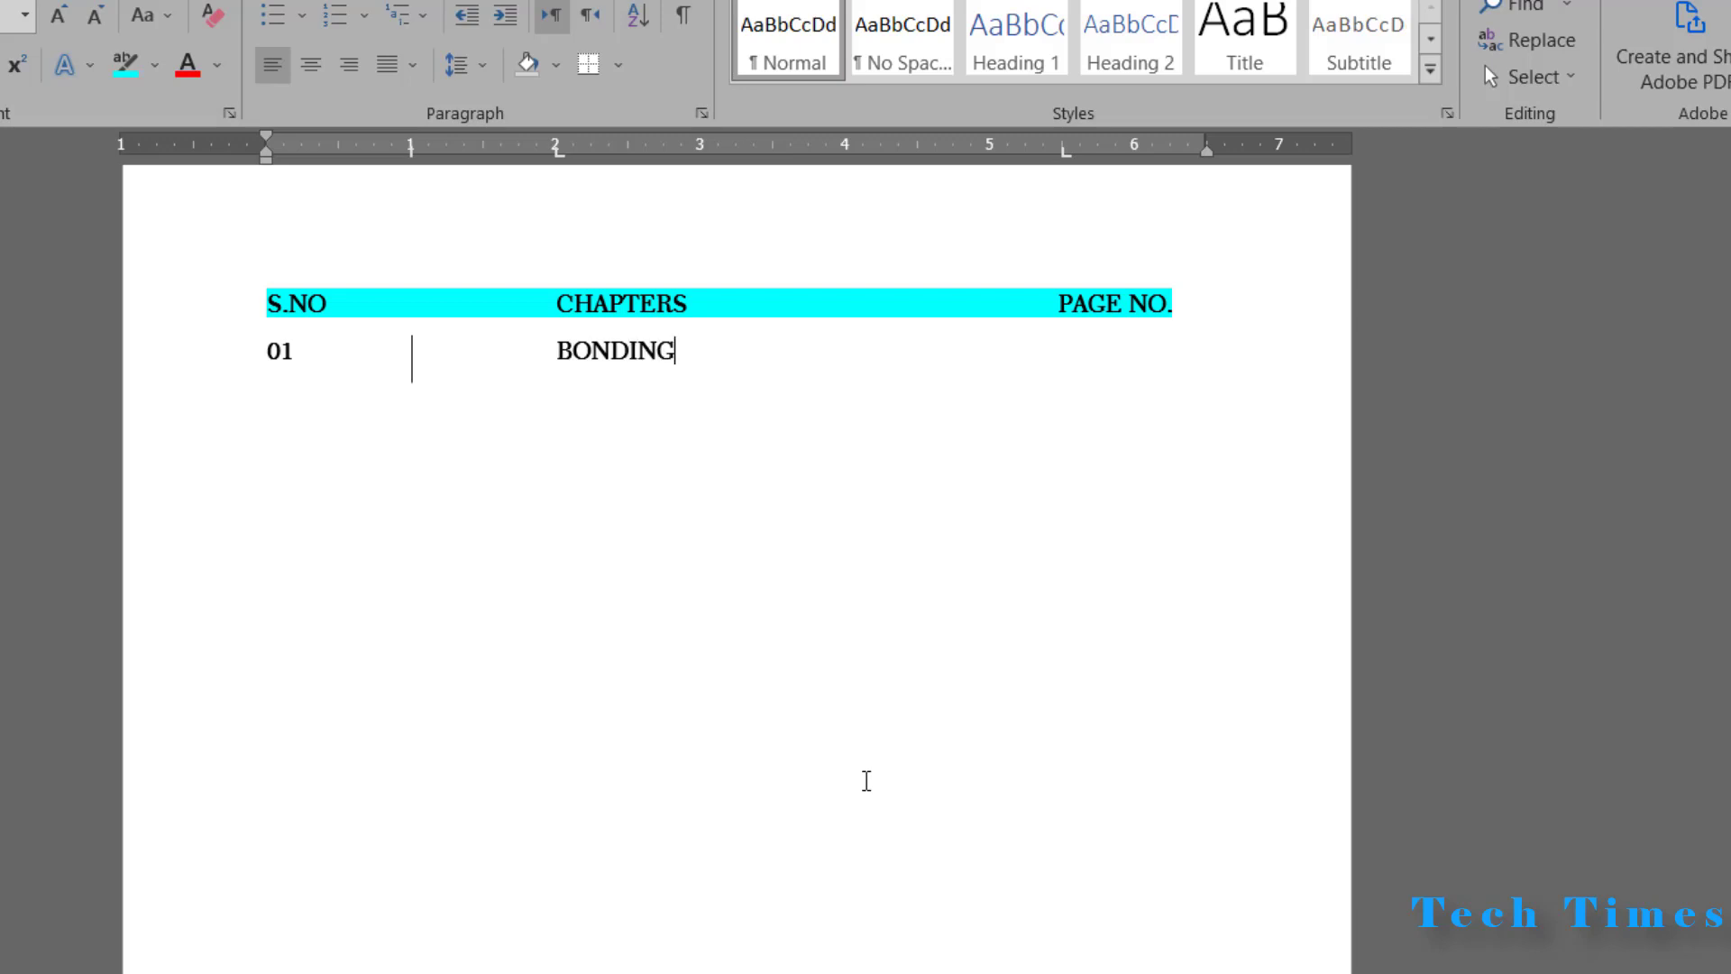
key("Tab")
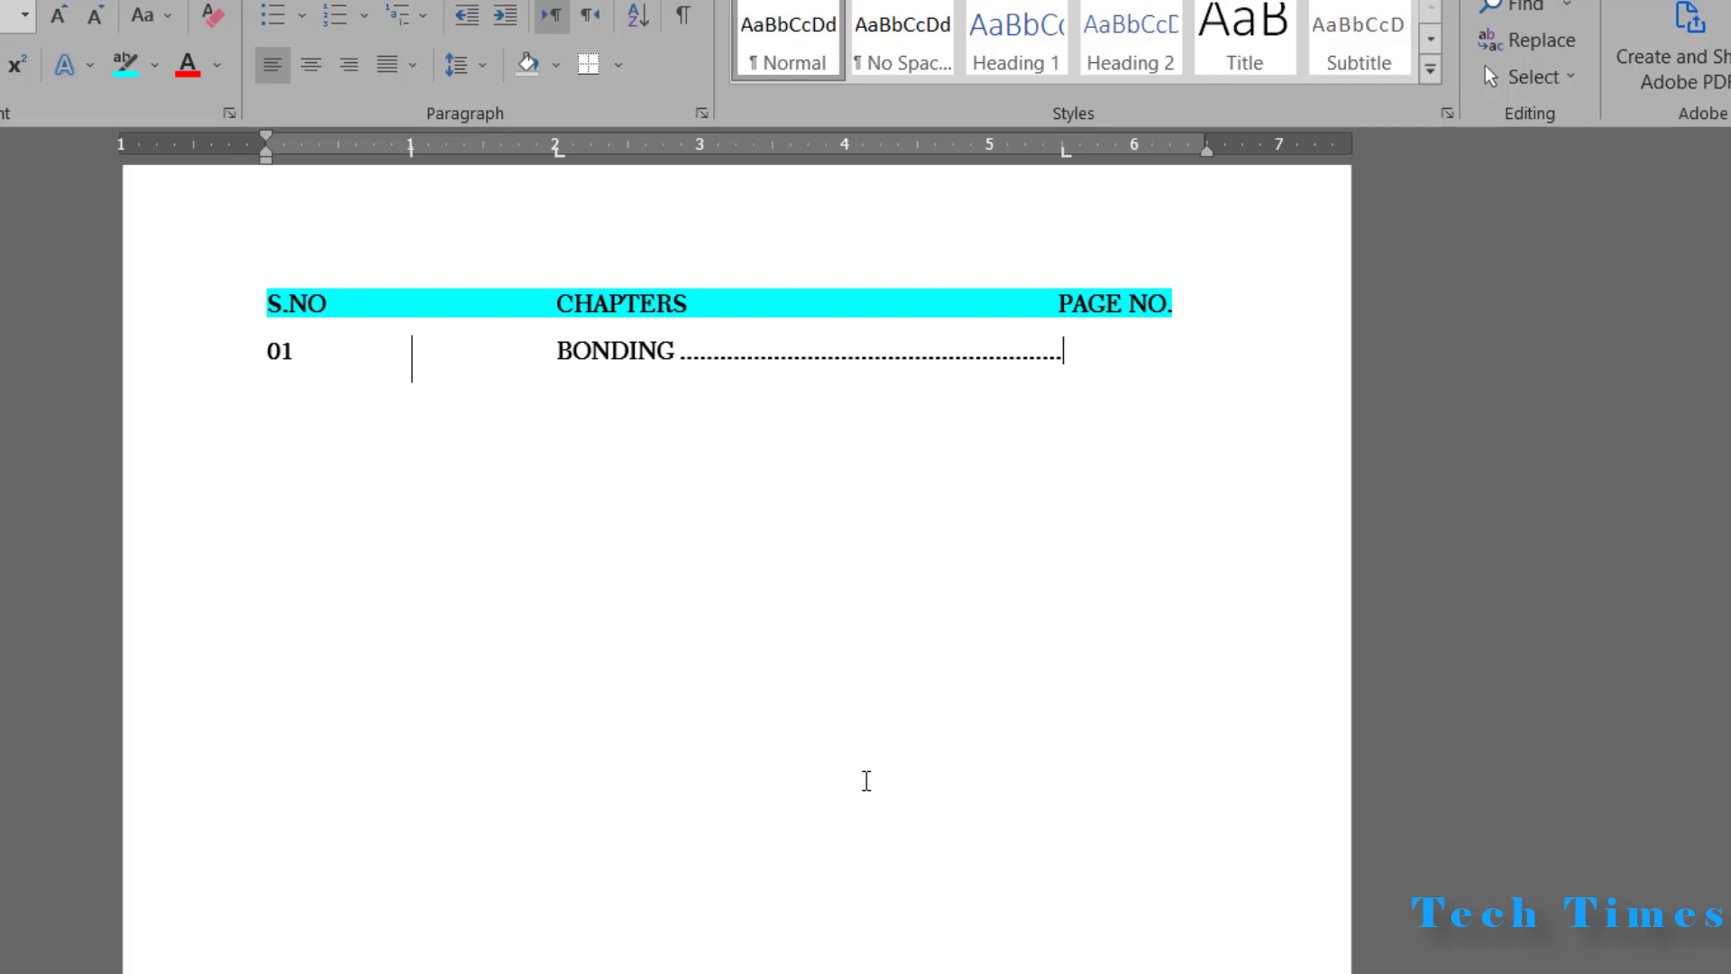
type("01 to 45")
key("Return")
Type row 02 GASES with dot-leadered page range 45 to 60.
type("02\t")
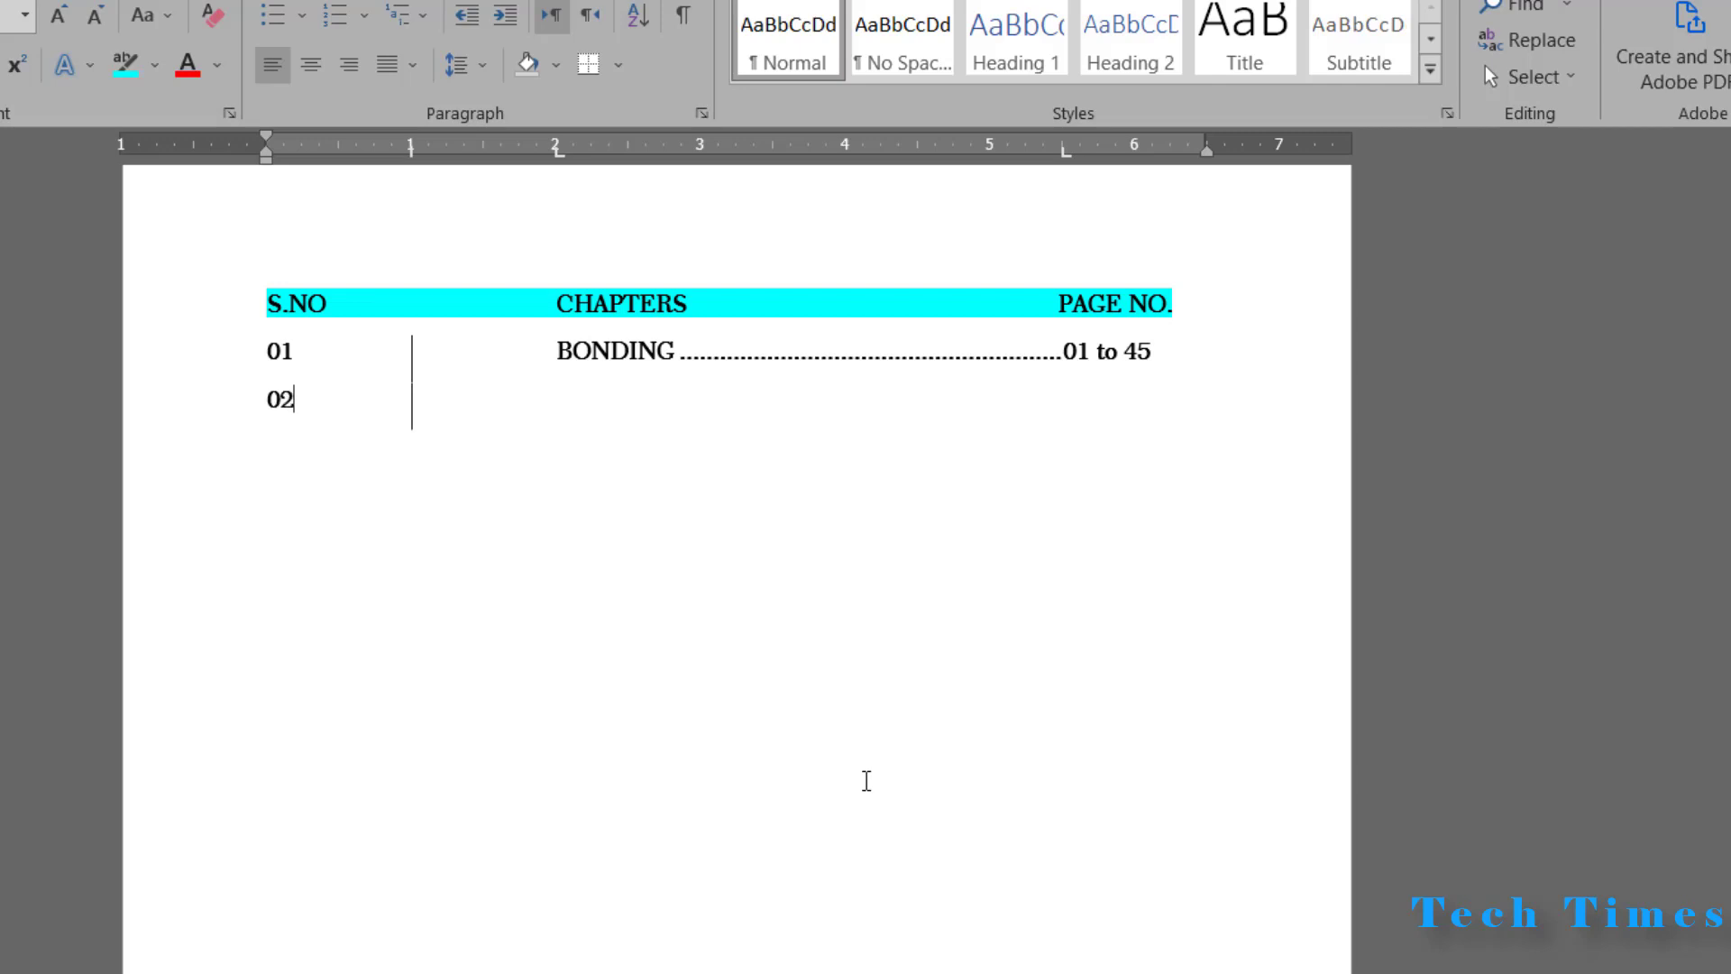
type("G")
type("ASES")
key("Tab")
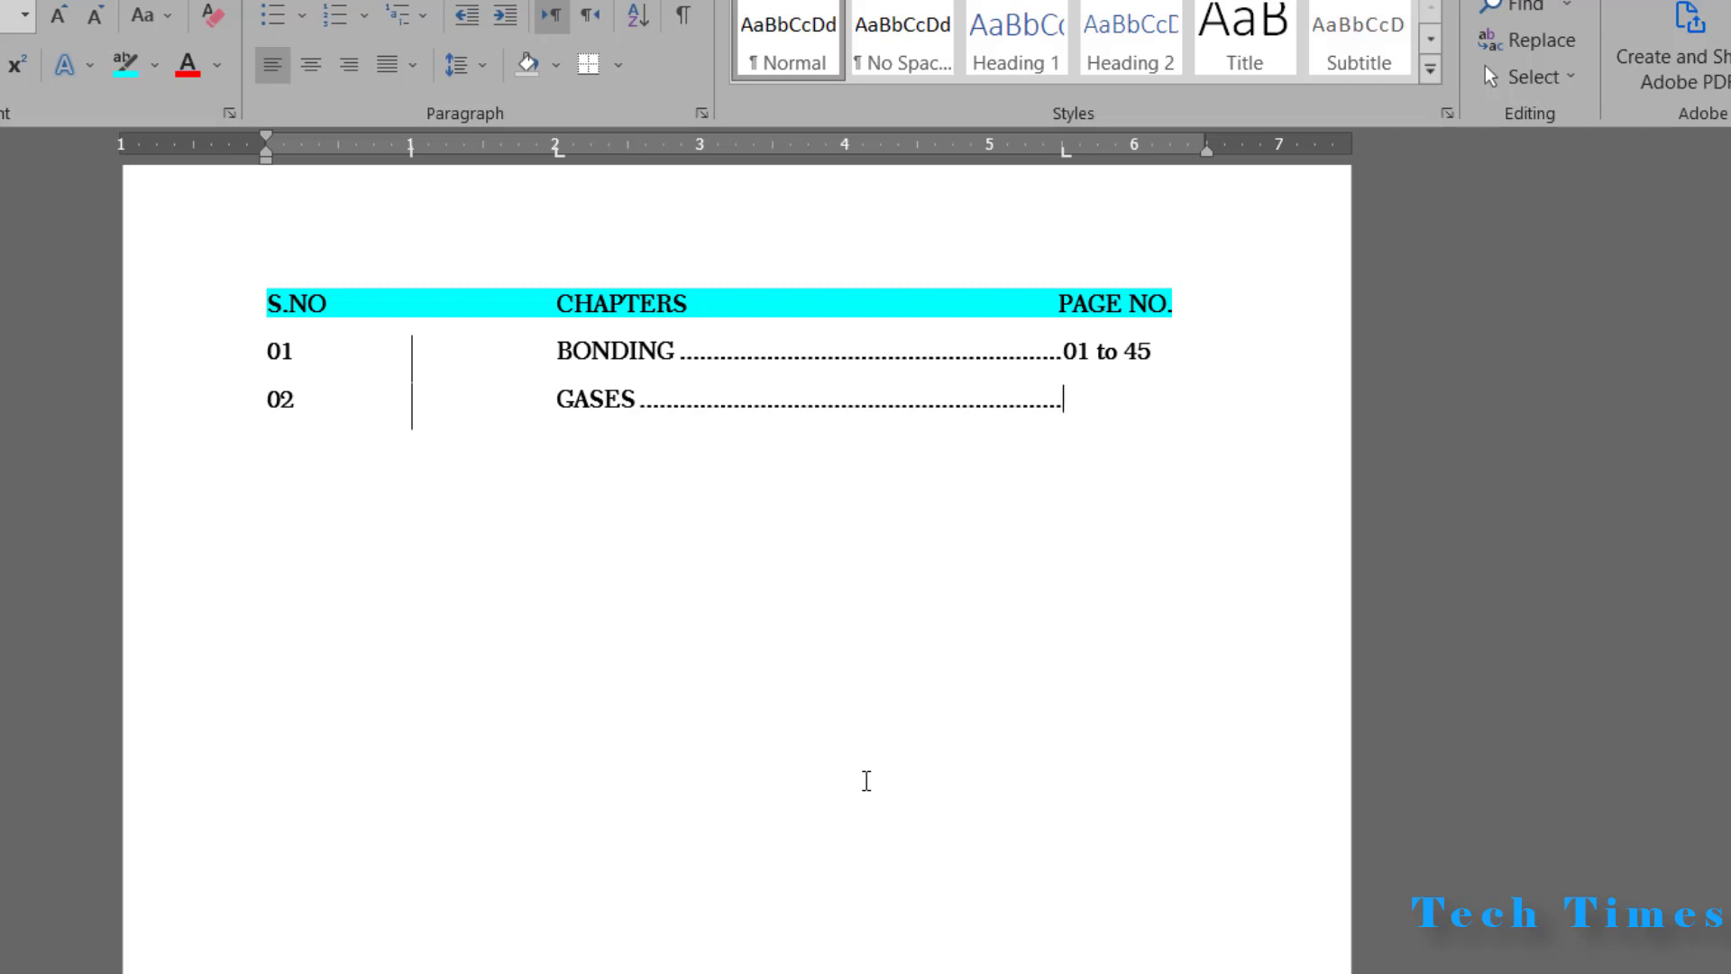
type("45 to 60")
key("Return")
Type row 03 LIQUIDS with dot-leadered page range 60 to 80, then start a new line.
type("03")
key("Tab")
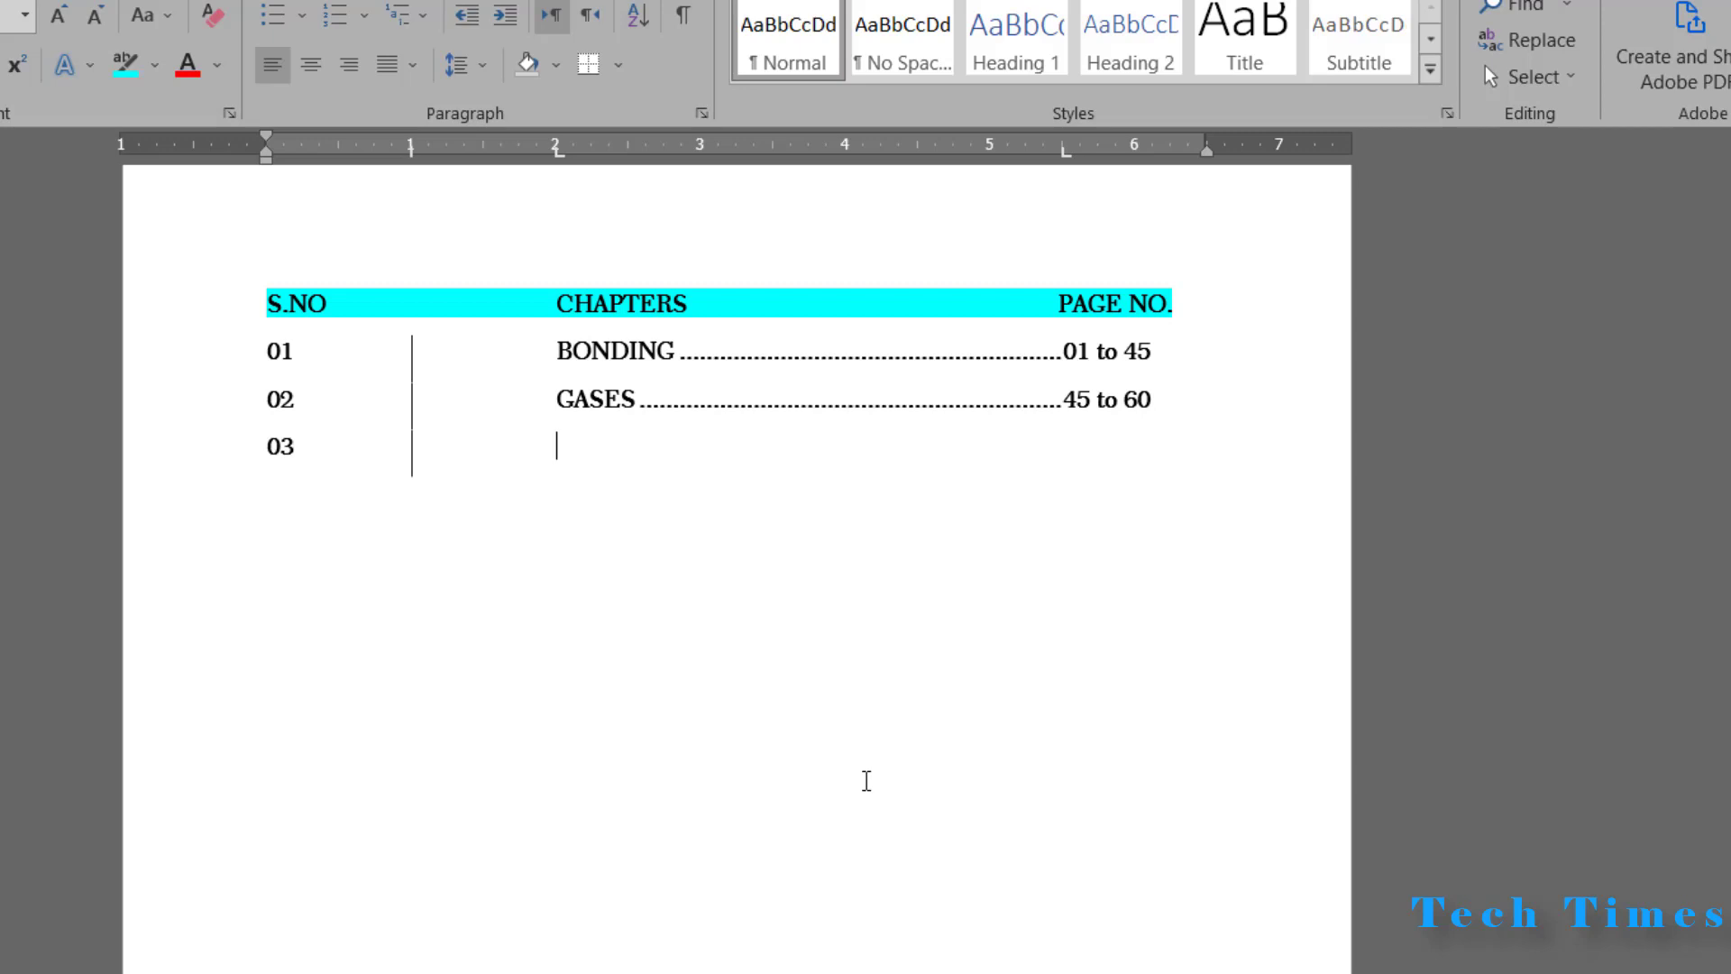
type("LIQUIDS")
key("Tab")
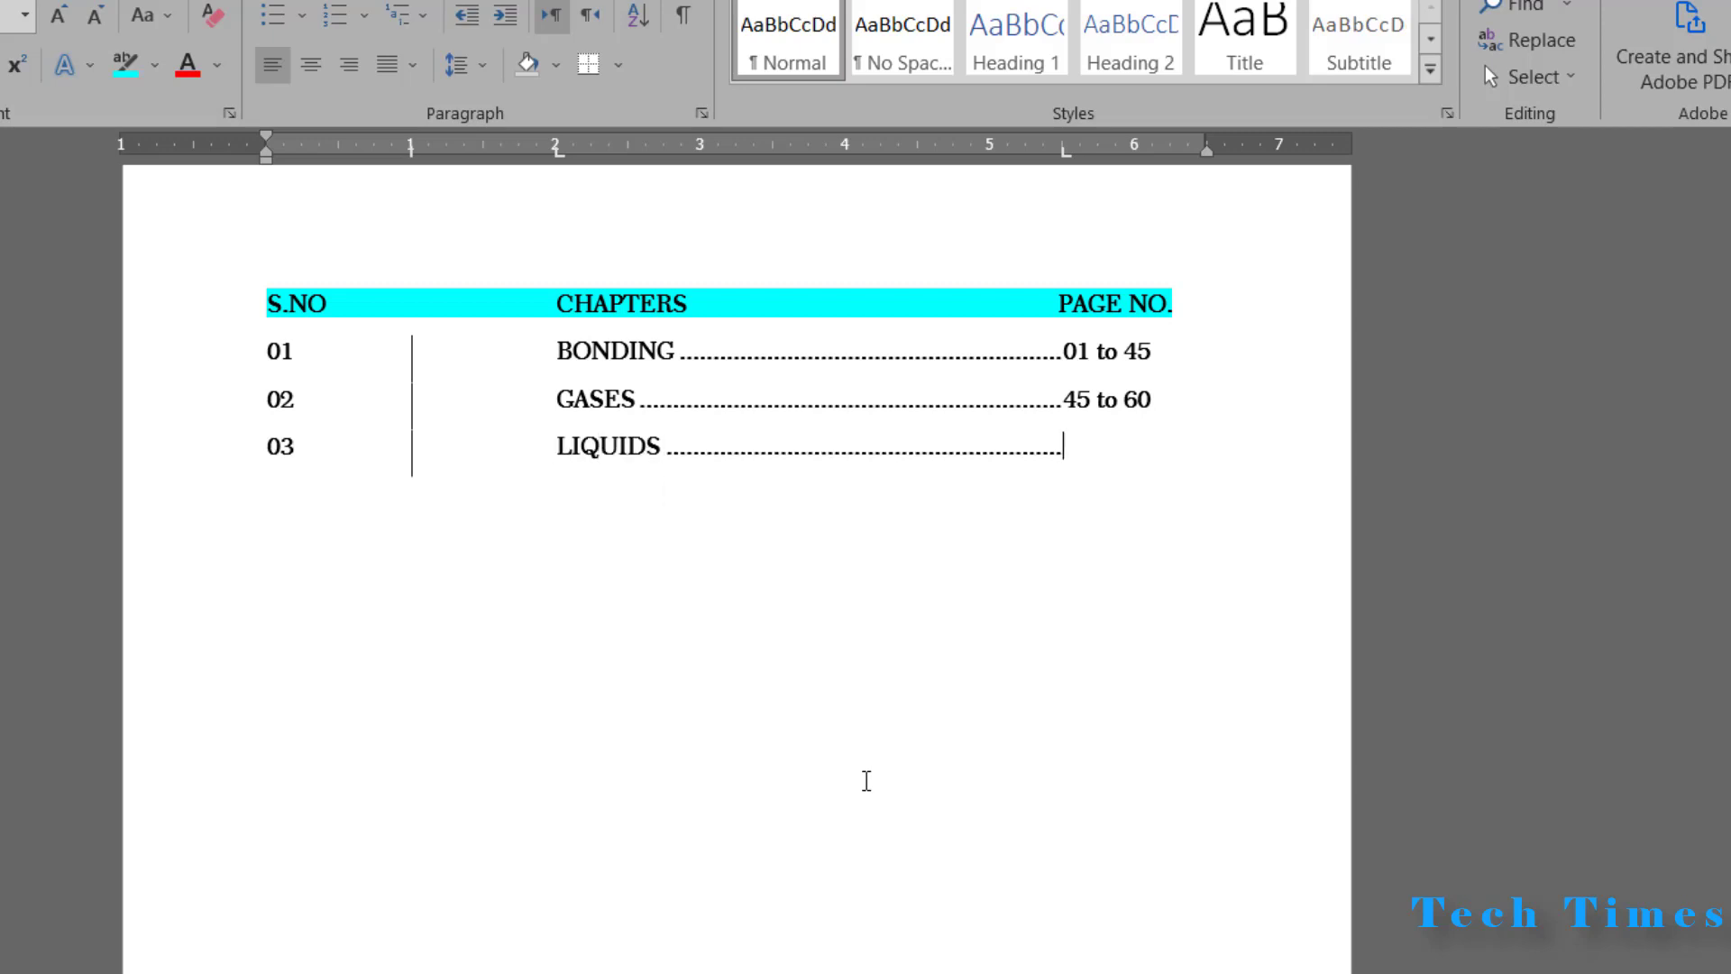
type("60 to 80")
key("Return")
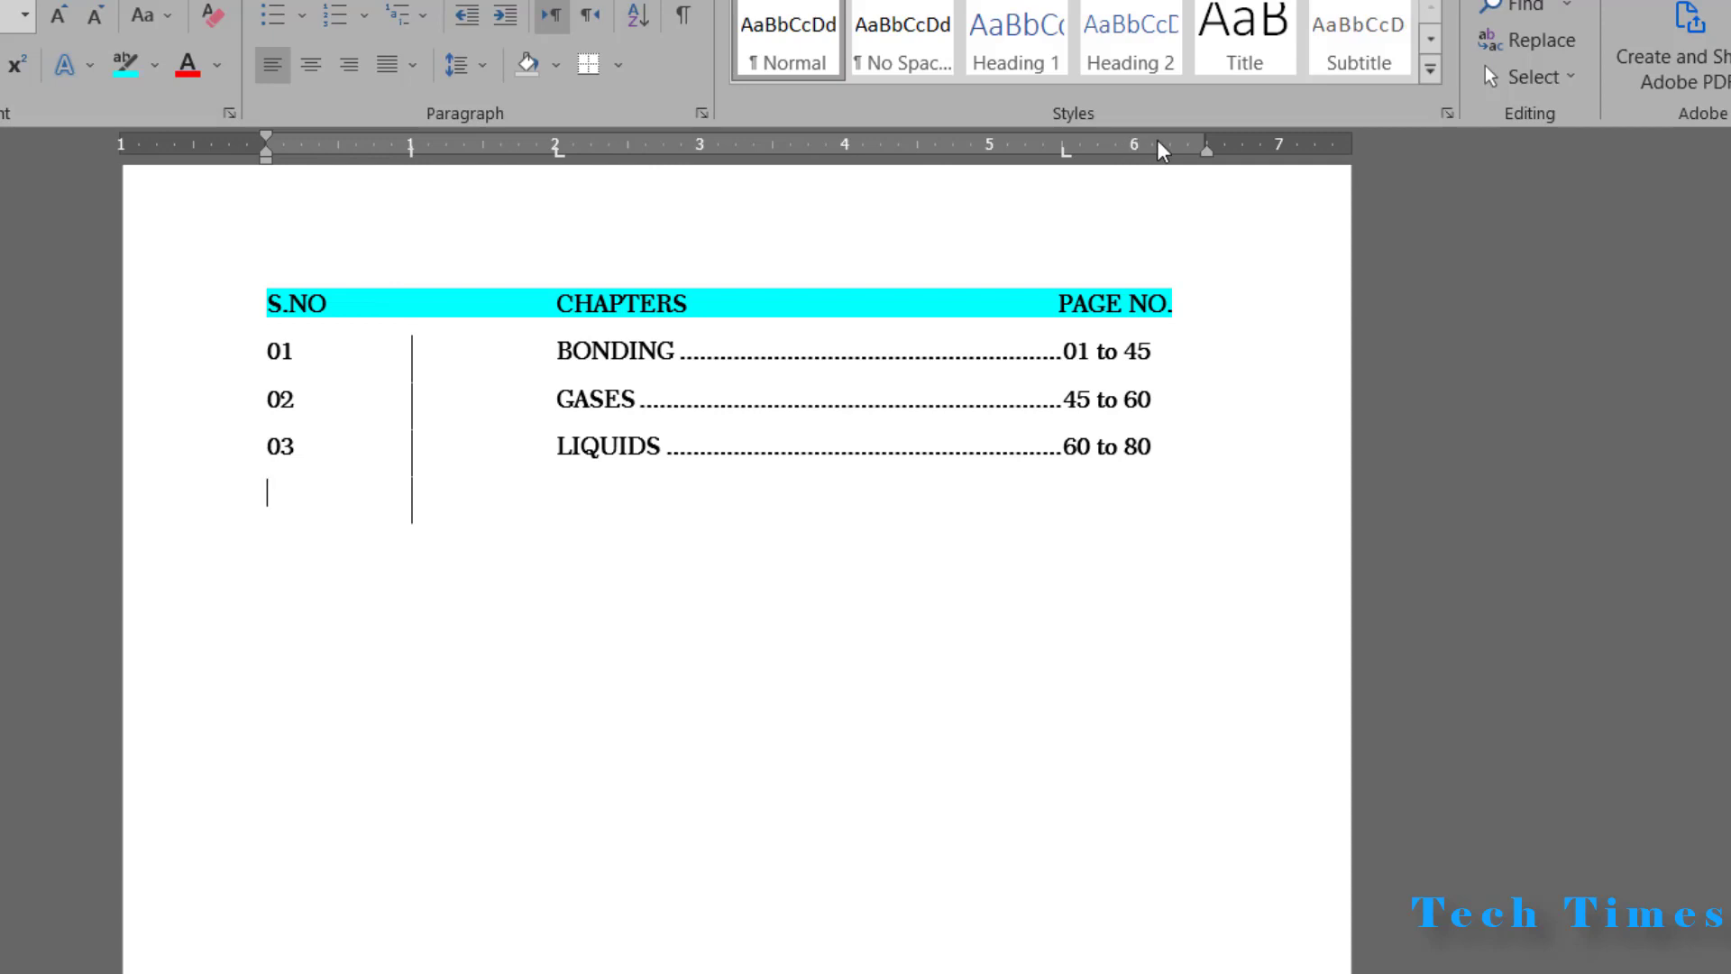
Clear all tab stops on the empty line below LIQUIDS and confirm default half-inch tabs.
left_click(702, 113)
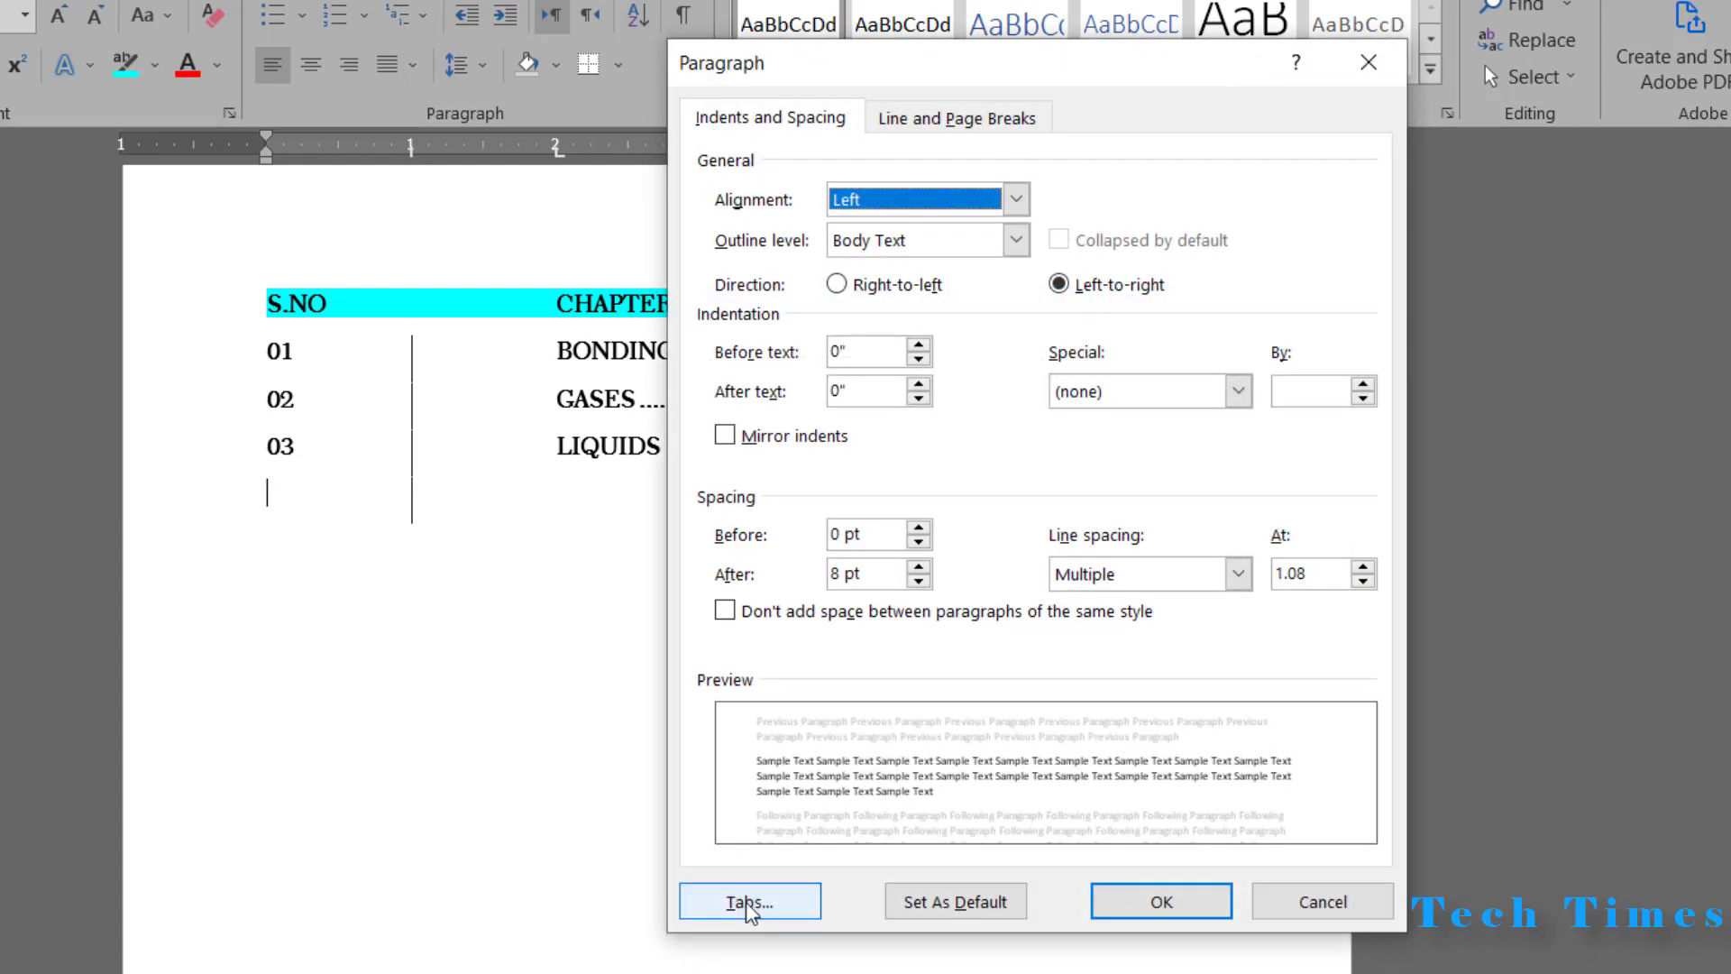
left_click(734, 896)
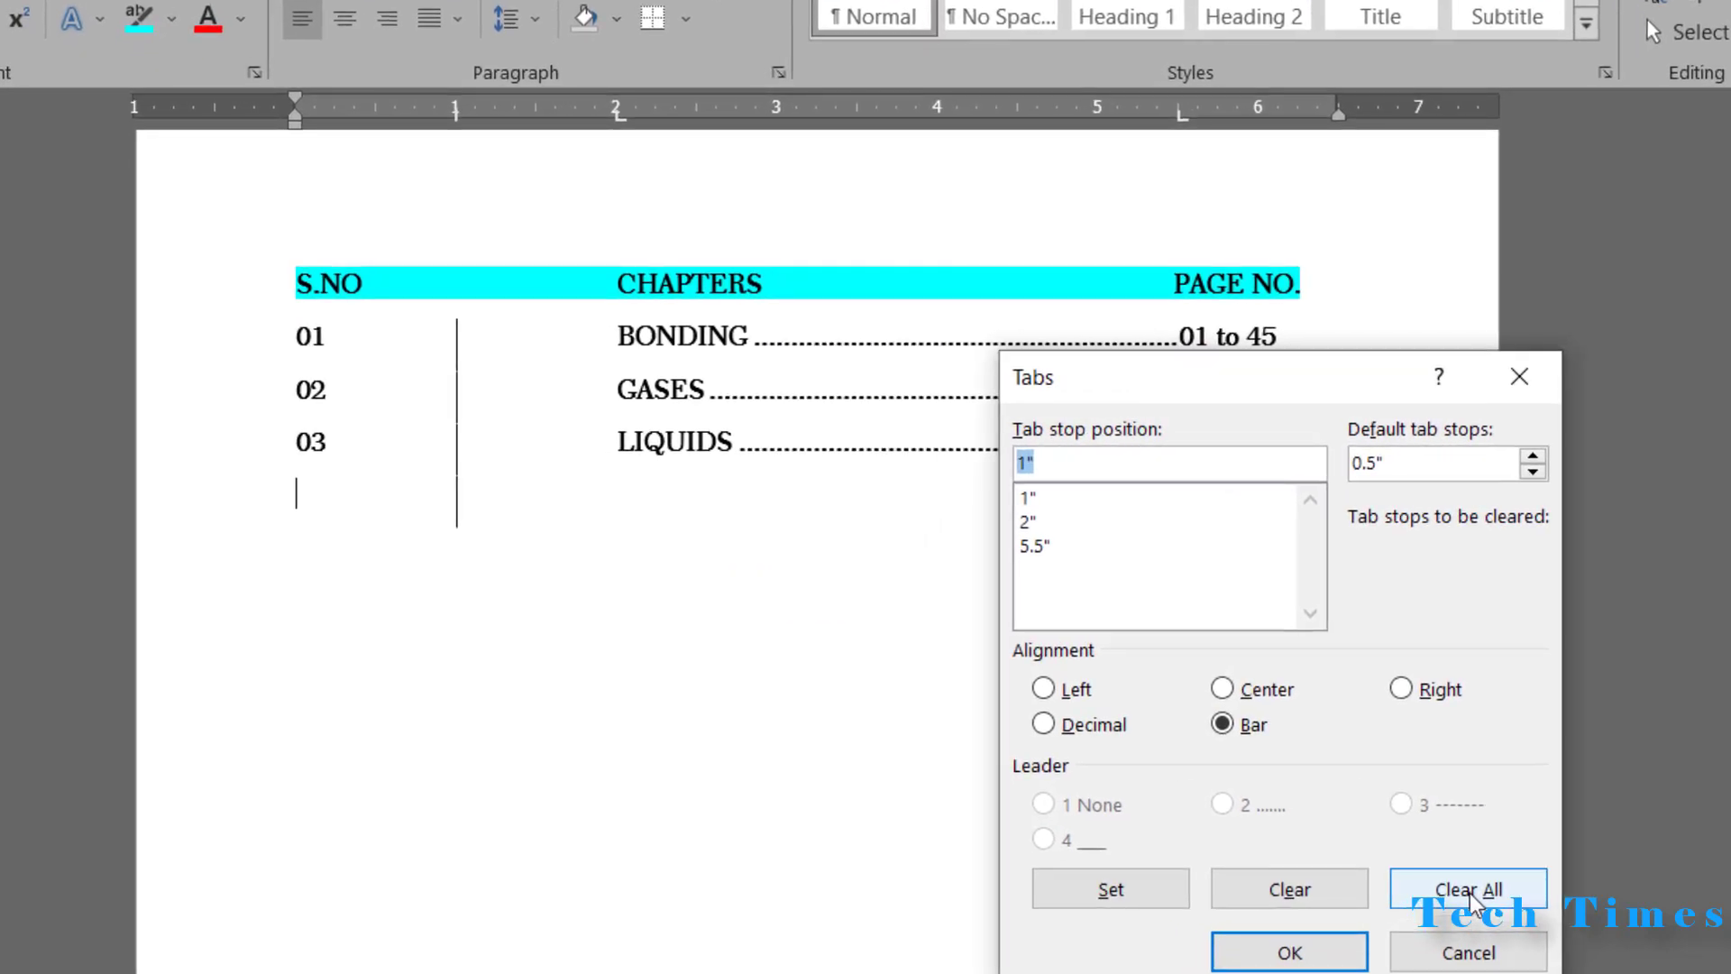
left_click(1470, 892)
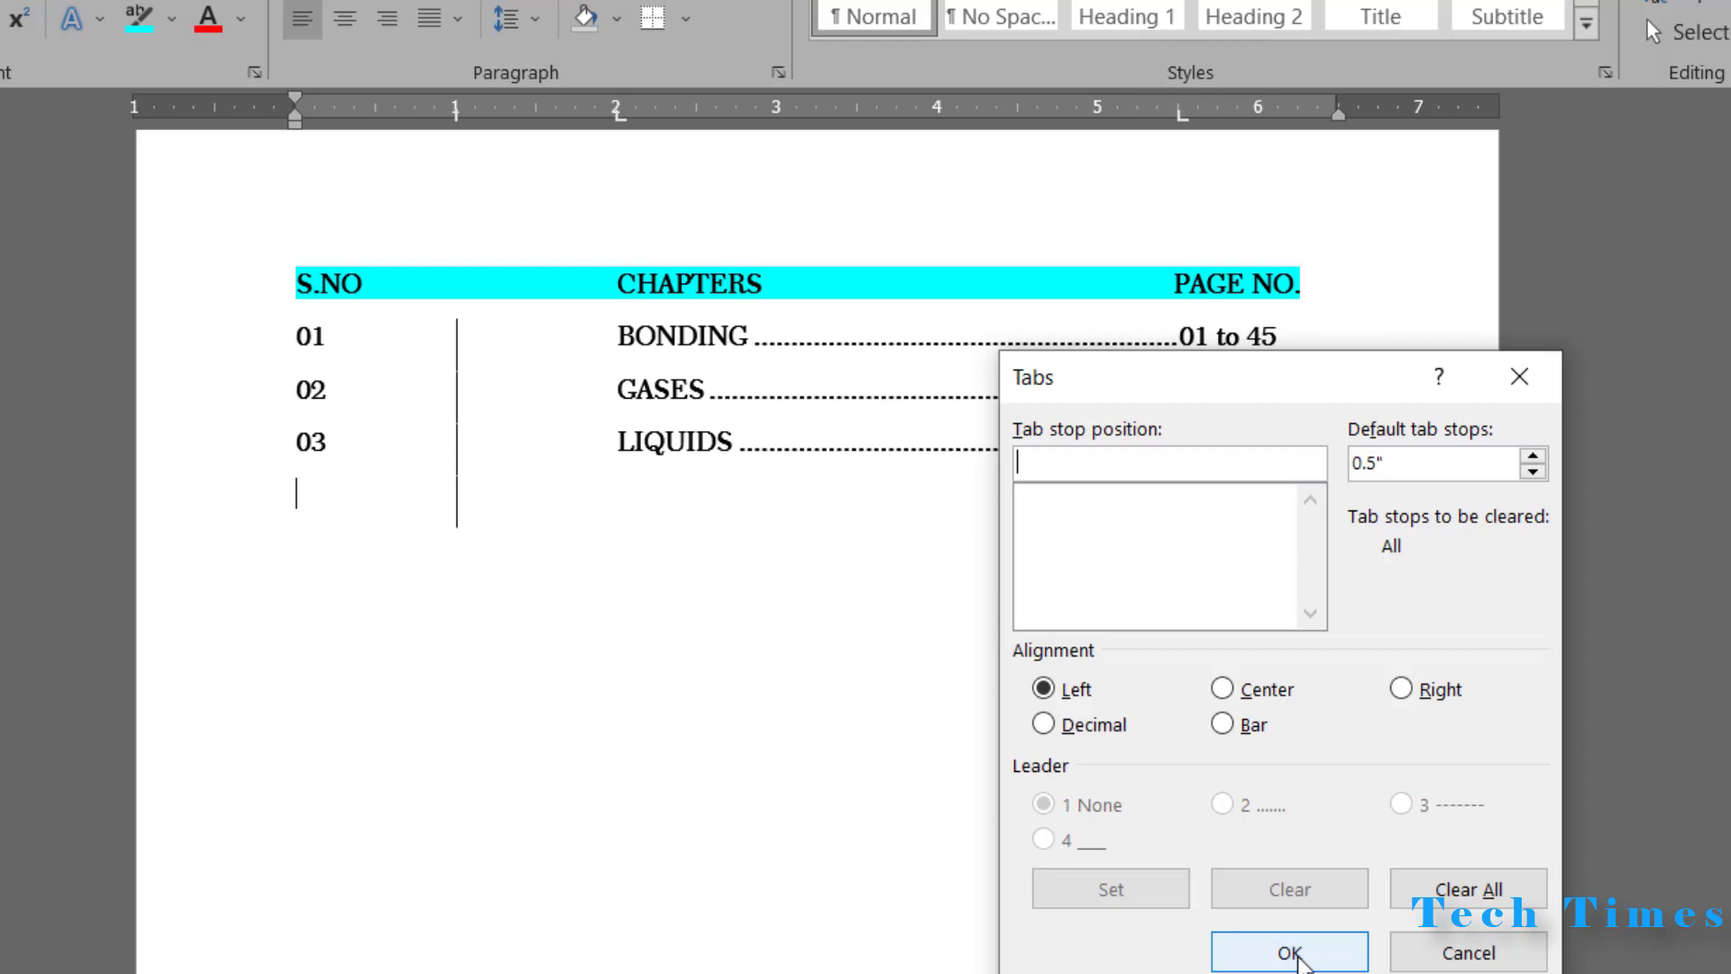
left_click(1291, 953)
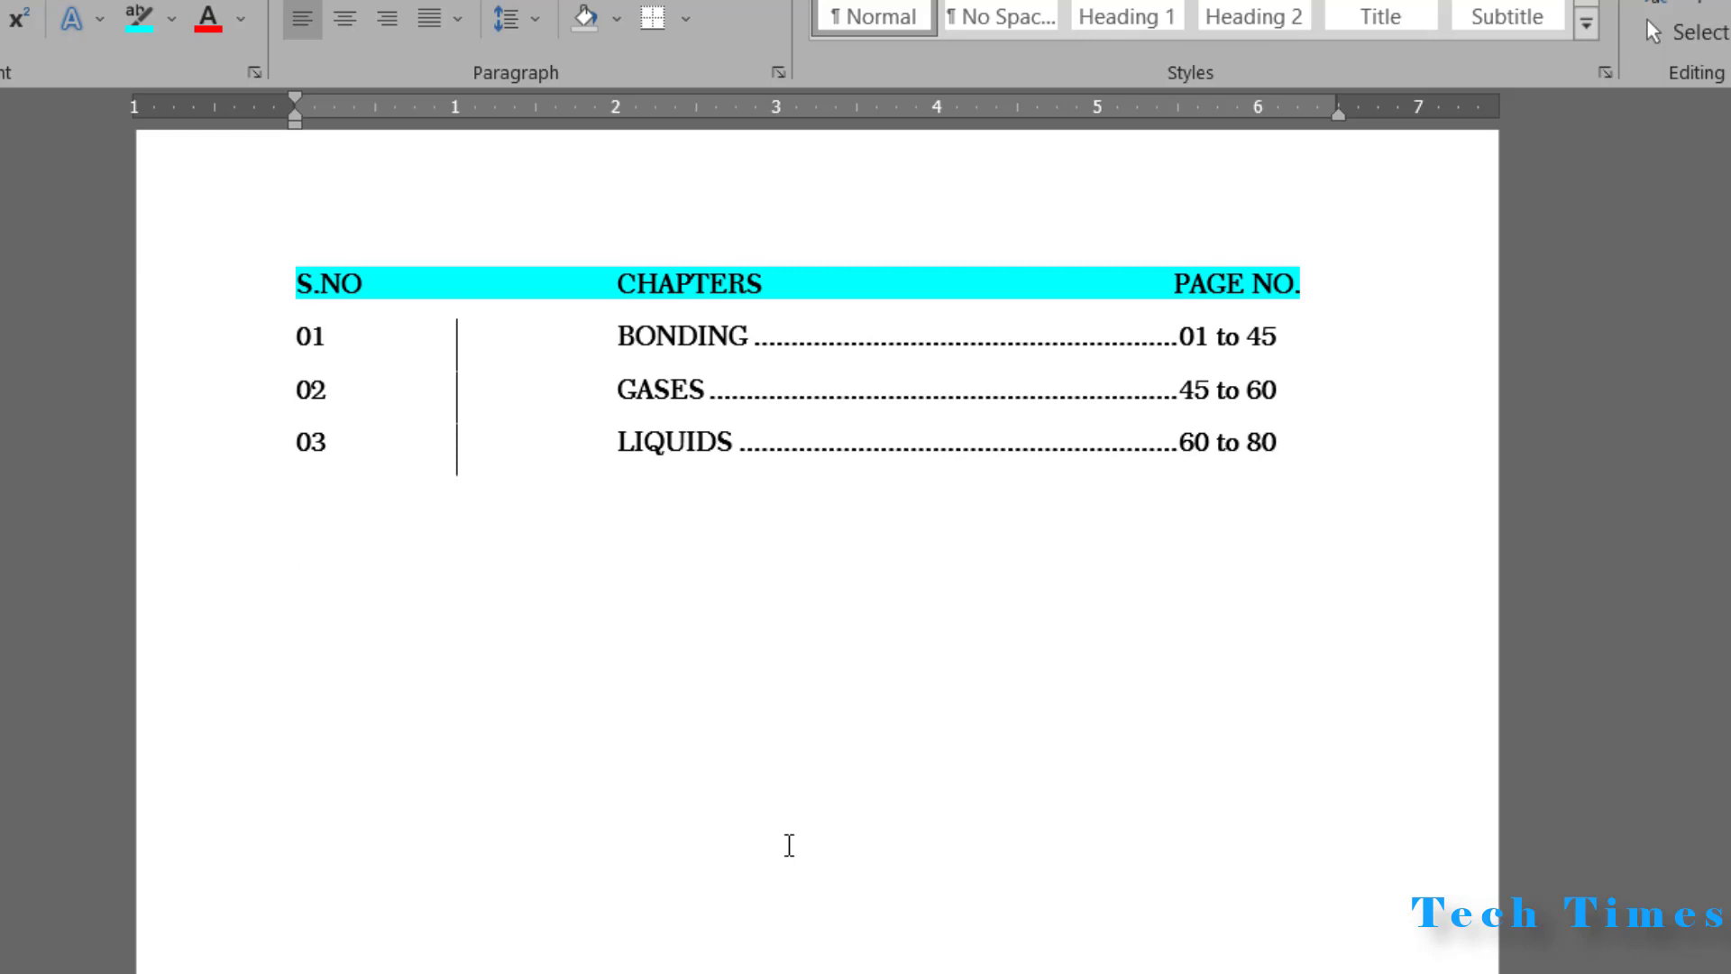
key("Tab")
key("Tab")
key("Tab")
key("Tab")
key("Tab")
key("Tab")
key("Tab")
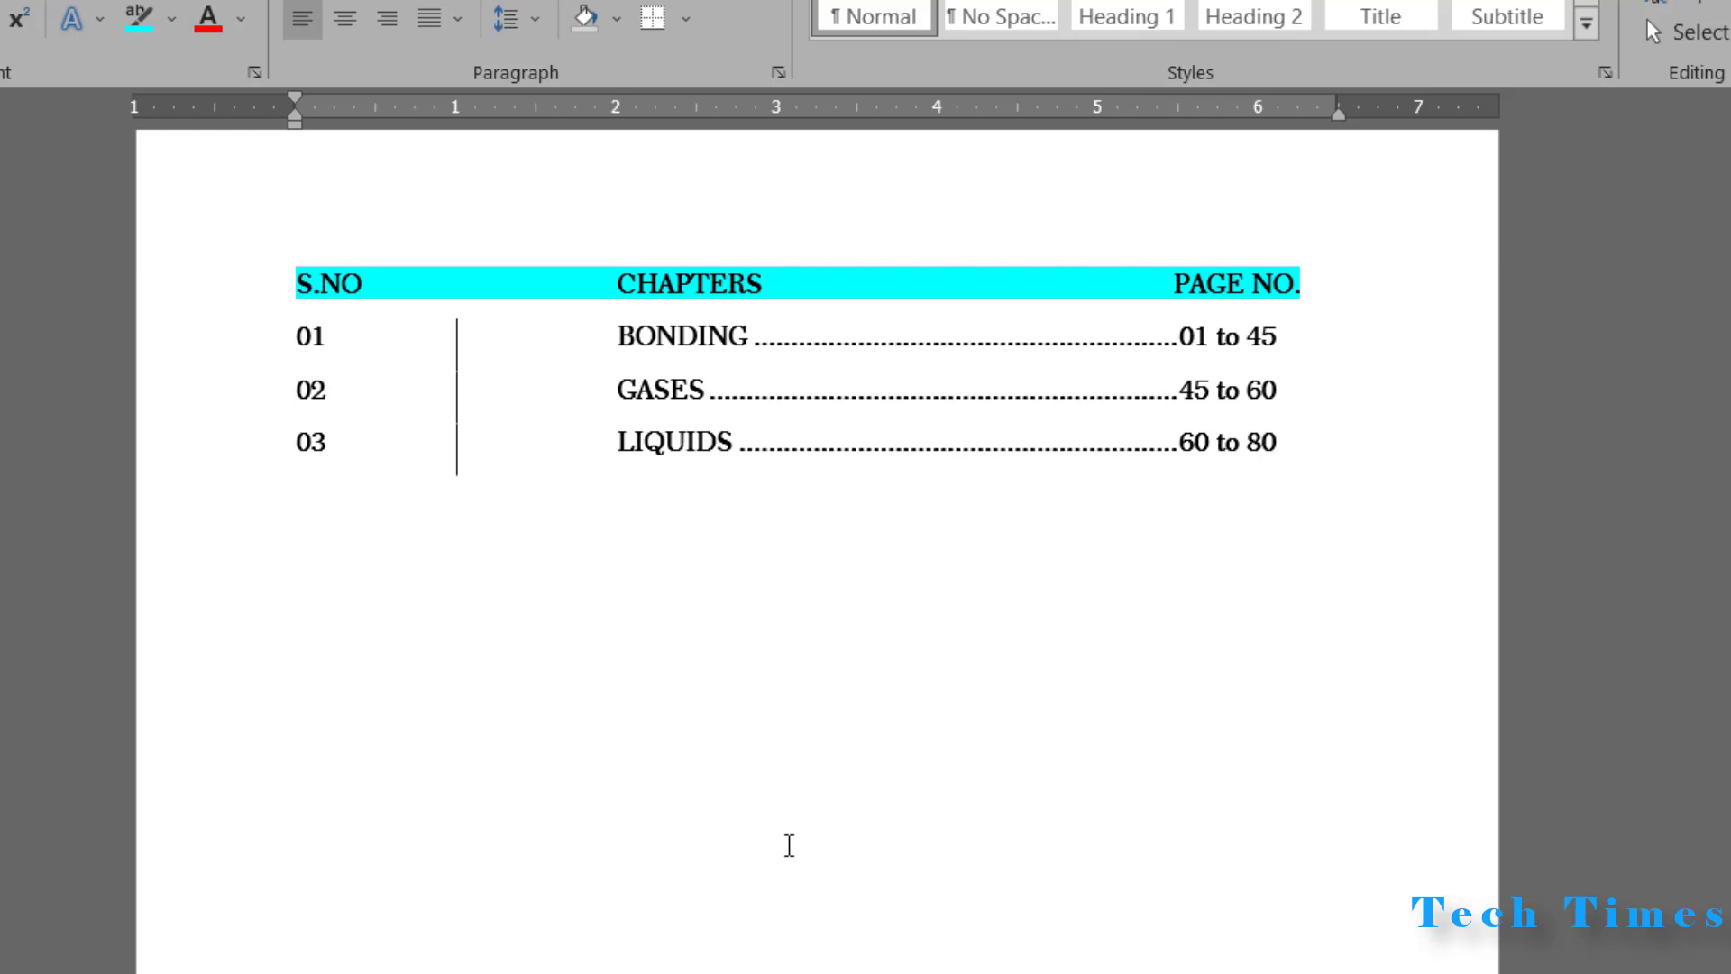